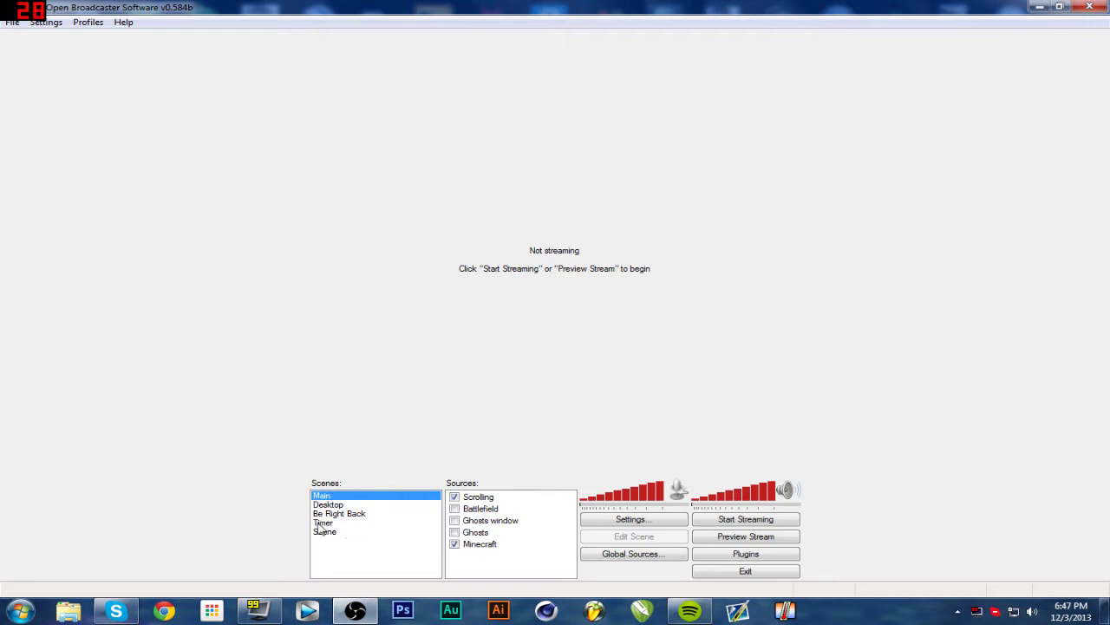
Browse the sources of the Desktop, Be Right Back, Timer and Scene scenes, then return to Main
{"action": "left_click", "coordinate": [317, 506]}
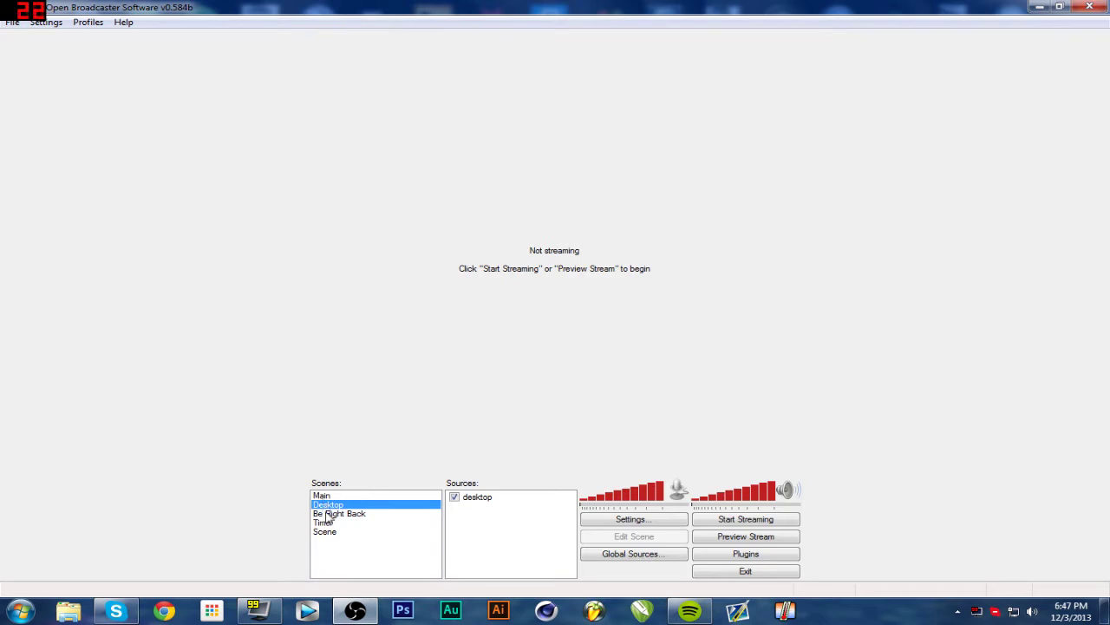
{"action": "left_click", "coordinate": [330, 514]}
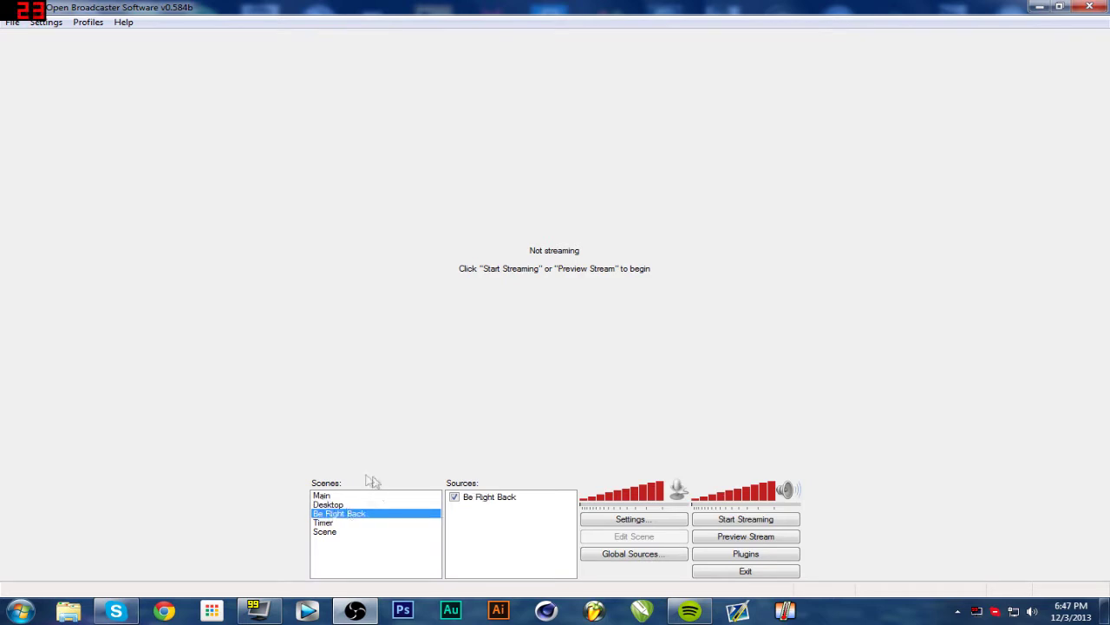
{"action": "left_click", "coordinate": [328, 522]}
{"action": "left_click", "coordinate": [316, 533]}
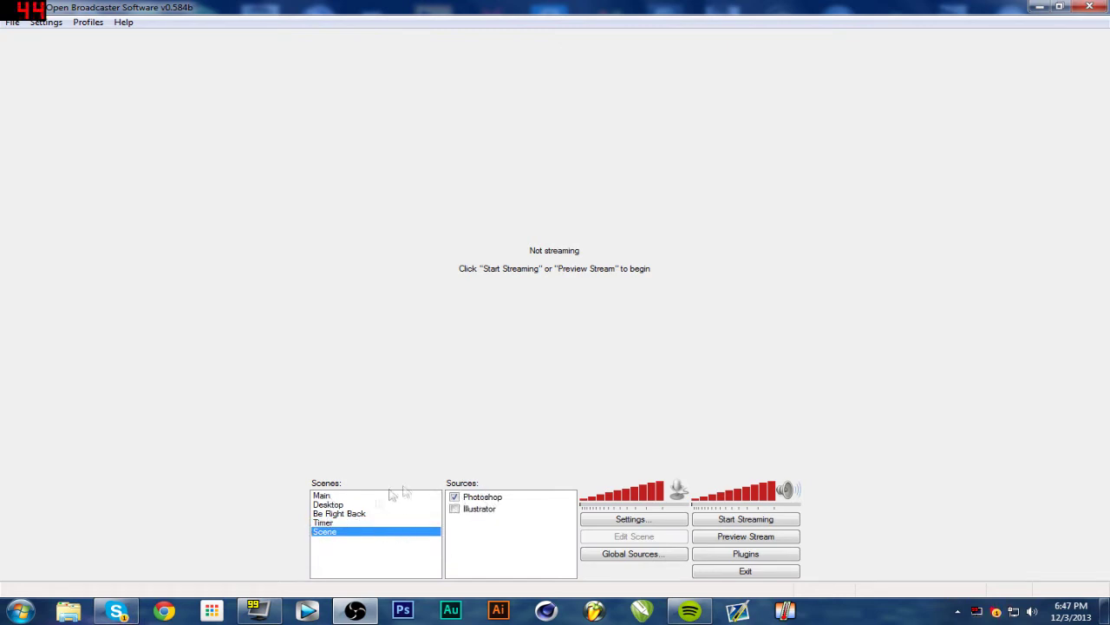
{"action": "left_click", "coordinate": [367, 496]}
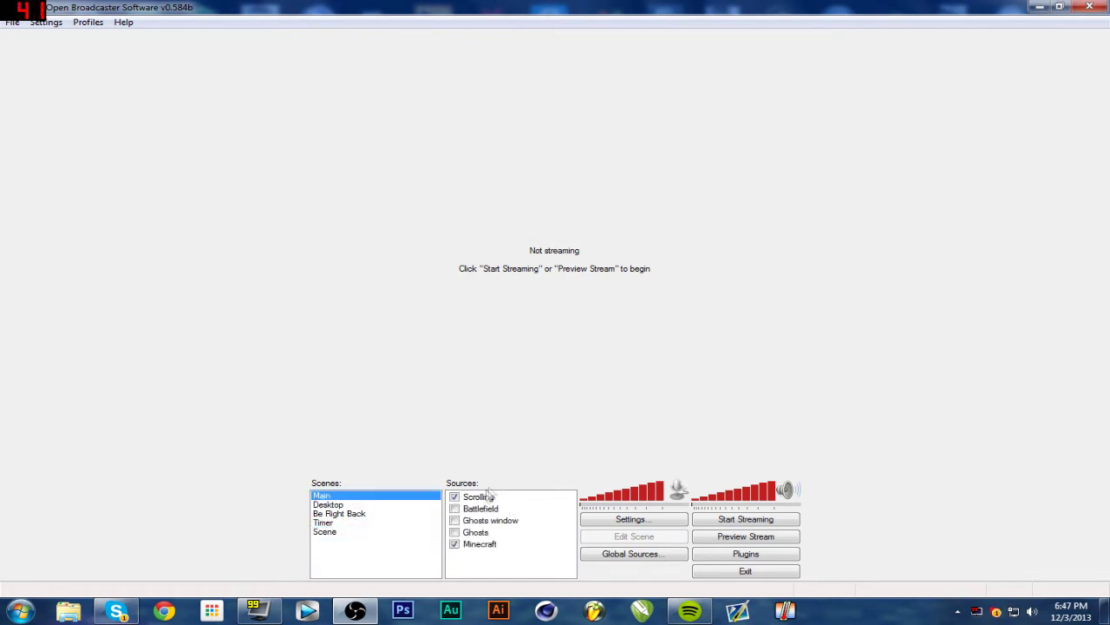
Inspect the Minecraft capture source's properties and application list, leaving FRAPS general unchanged
{"action": "double_click", "coordinate": [484, 544]}
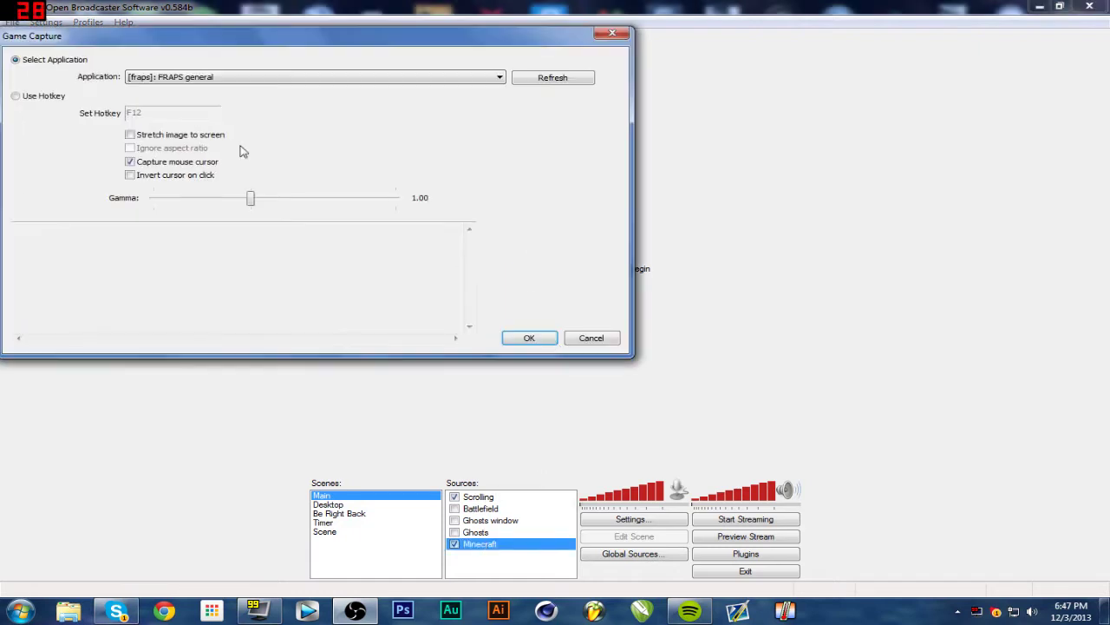
{"action": "left_click_drag", "start_coordinate": [183, 35], "coordinate": [433, 40]}
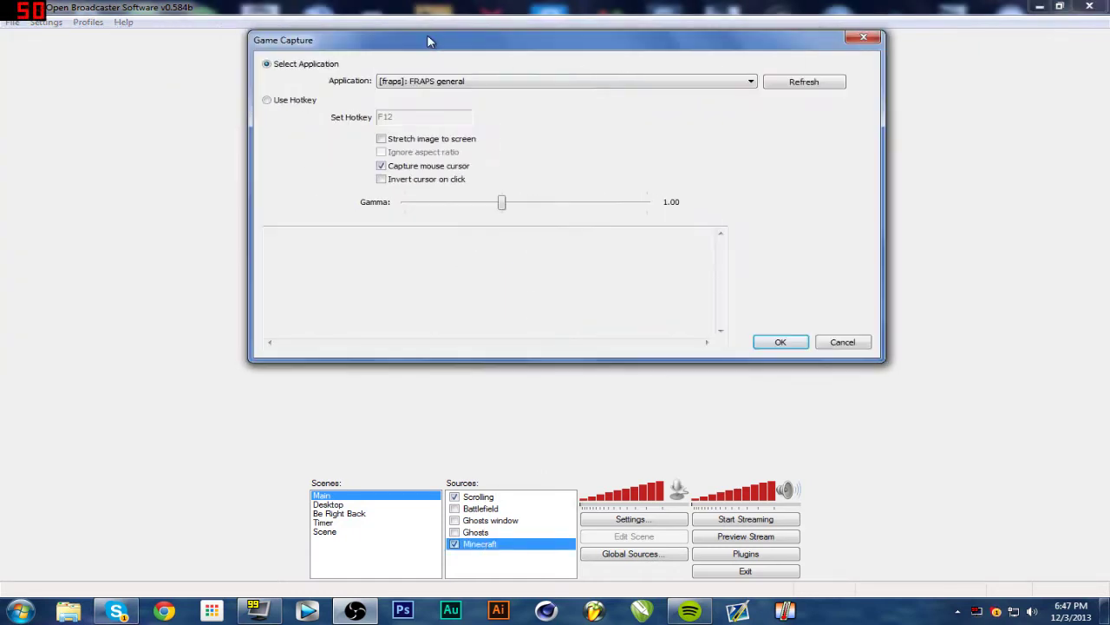
{"action": "left_click", "coordinate": [468, 81]}
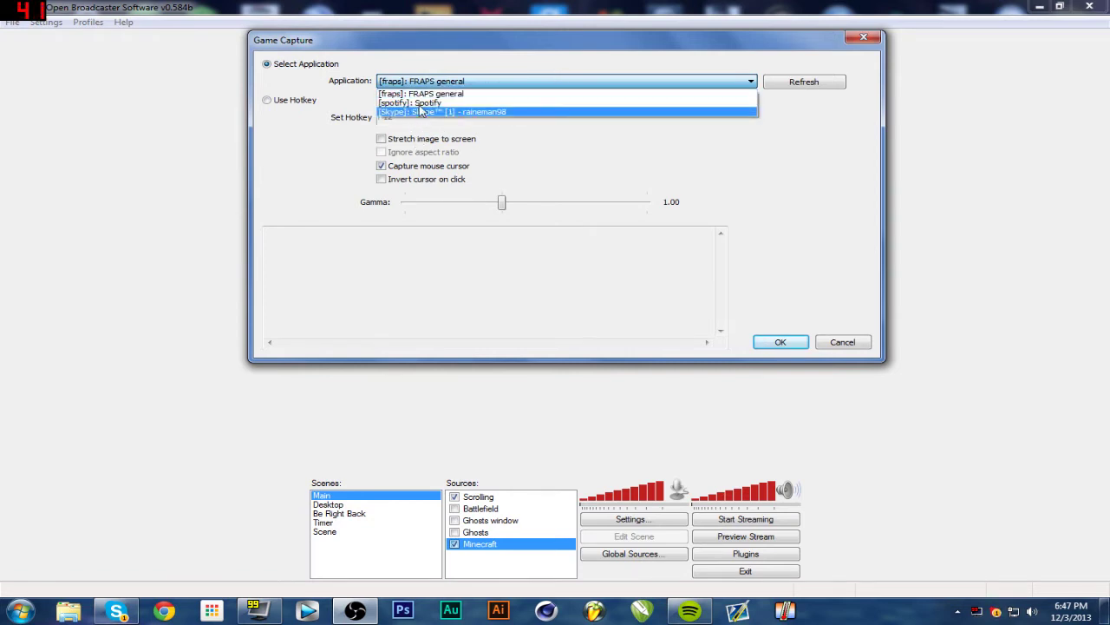
{"action": "left_click", "coordinate": [803, 284]}
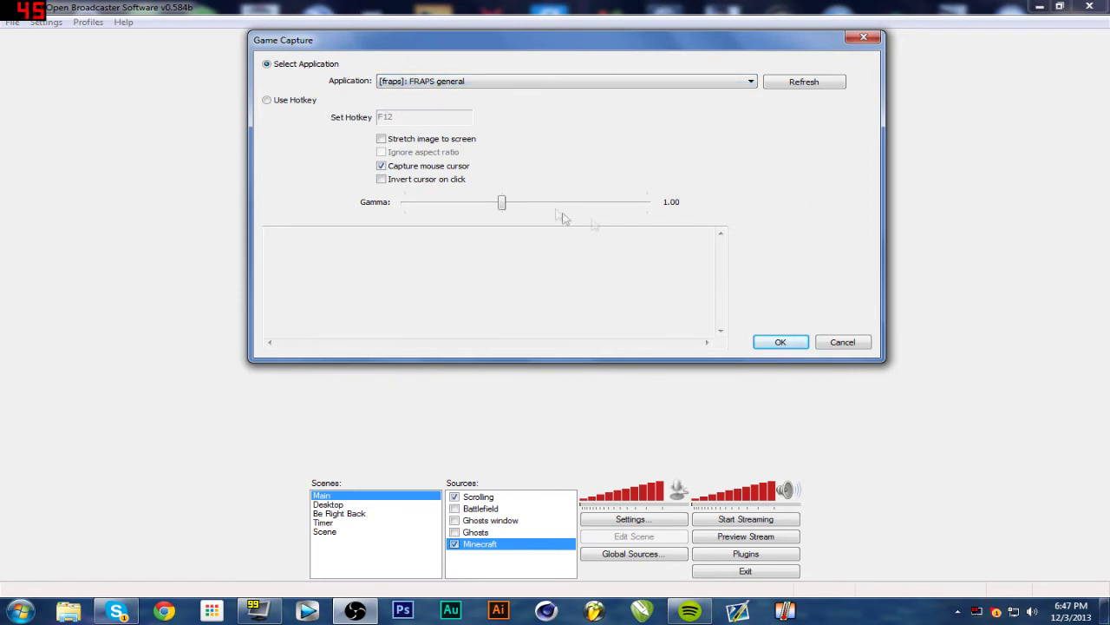
{"action": "left_click", "coordinate": [827, 344]}
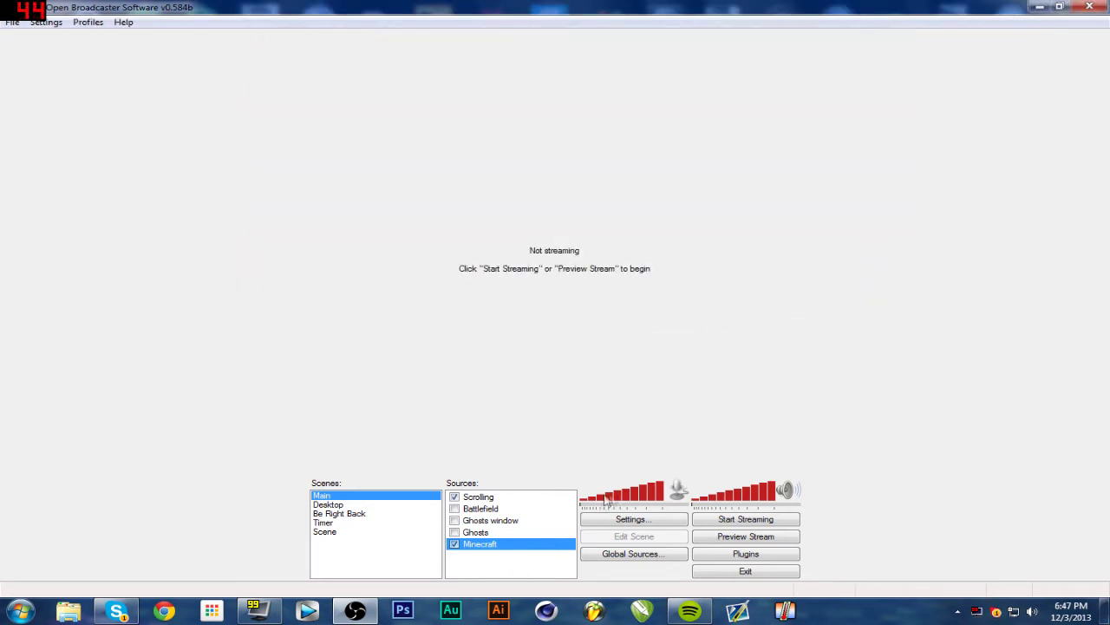
Mute and unmute the microphone, test desktop volume at 100%, and briefly preview the stream
{"action": "left_click", "coordinate": [677, 493]}
{"action": "left_click", "coordinate": [676, 493]}
{"action": "left_click_drag", "start_coordinate": [772, 497], "coordinate": [833, 491]}
{"action": "left_click", "coordinate": [744, 538]}
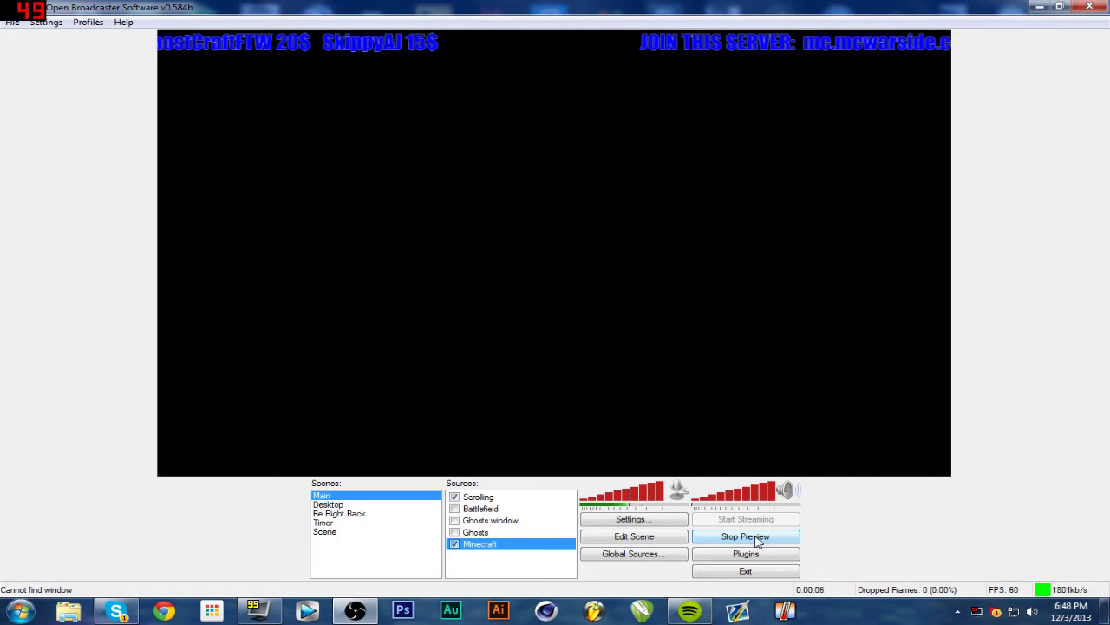
{"action": "left_click", "coordinate": [758, 538]}
Check the installed plugins list and the global sources list
{"action": "left_click", "coordinate": [742, 554]}
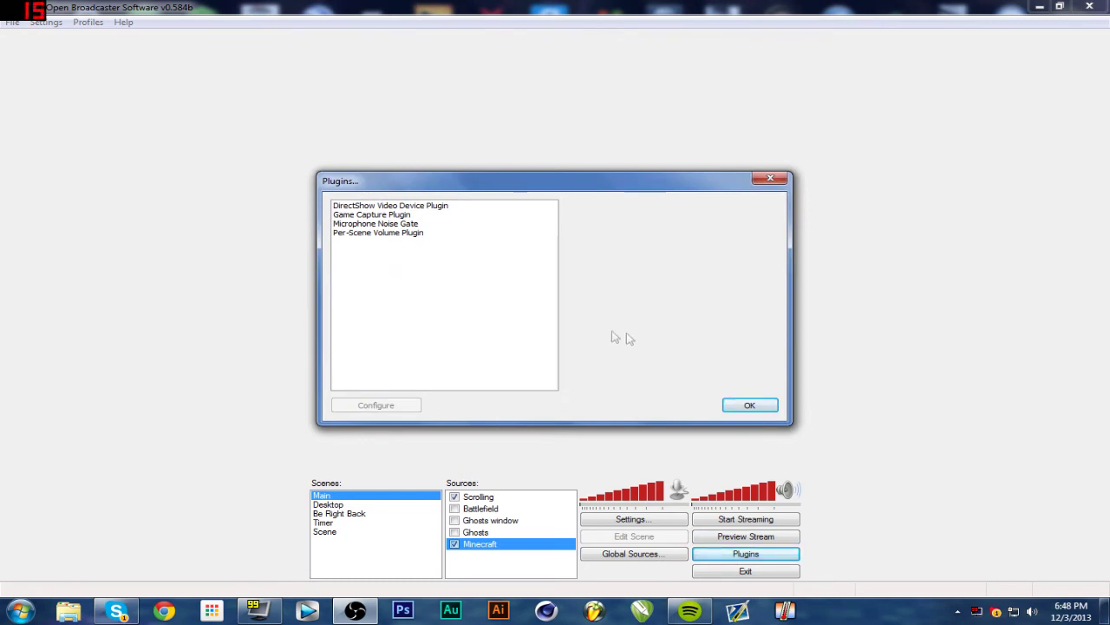
{"action": "left_click", "coordinate": [748, 406]}
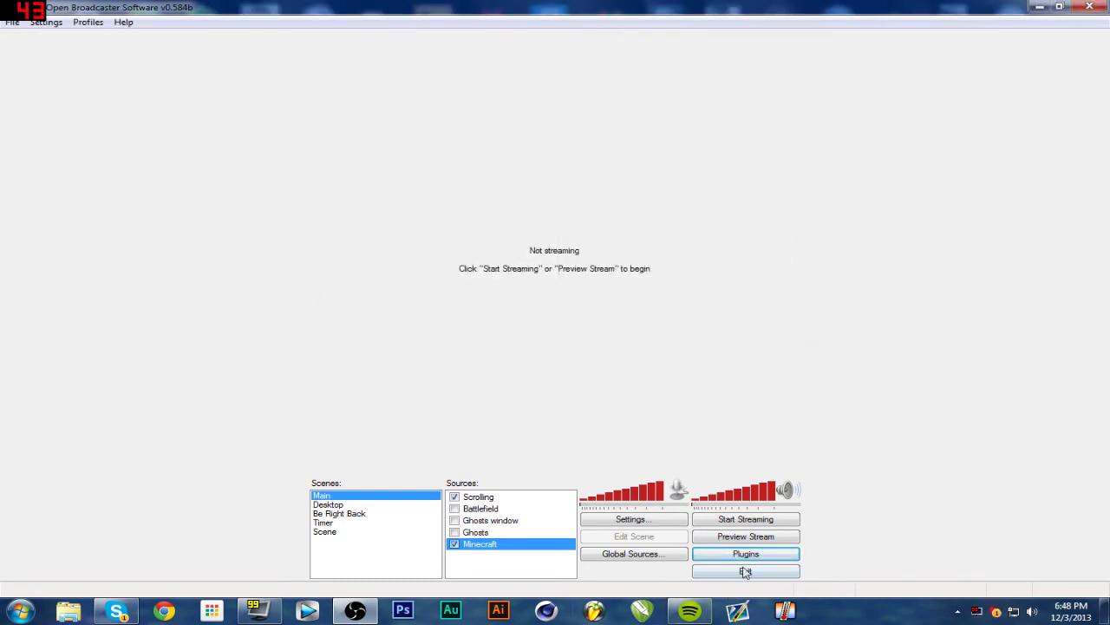
{"action": "left_click", "coordinate": [646, 555]}
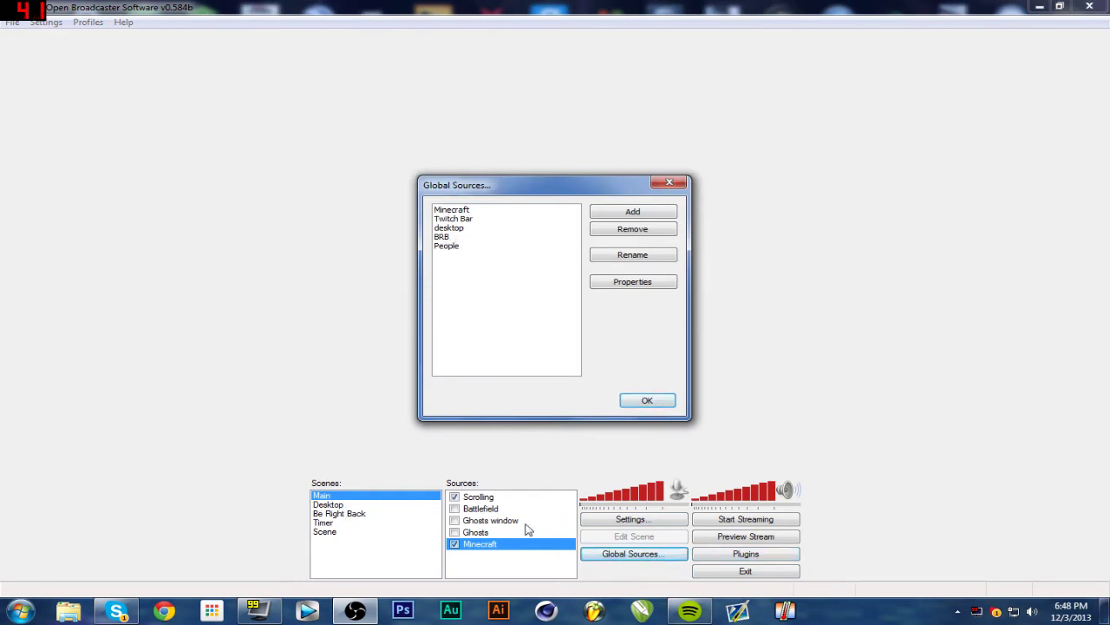
{"action": "left_click", "coordinate": [647, 401]}
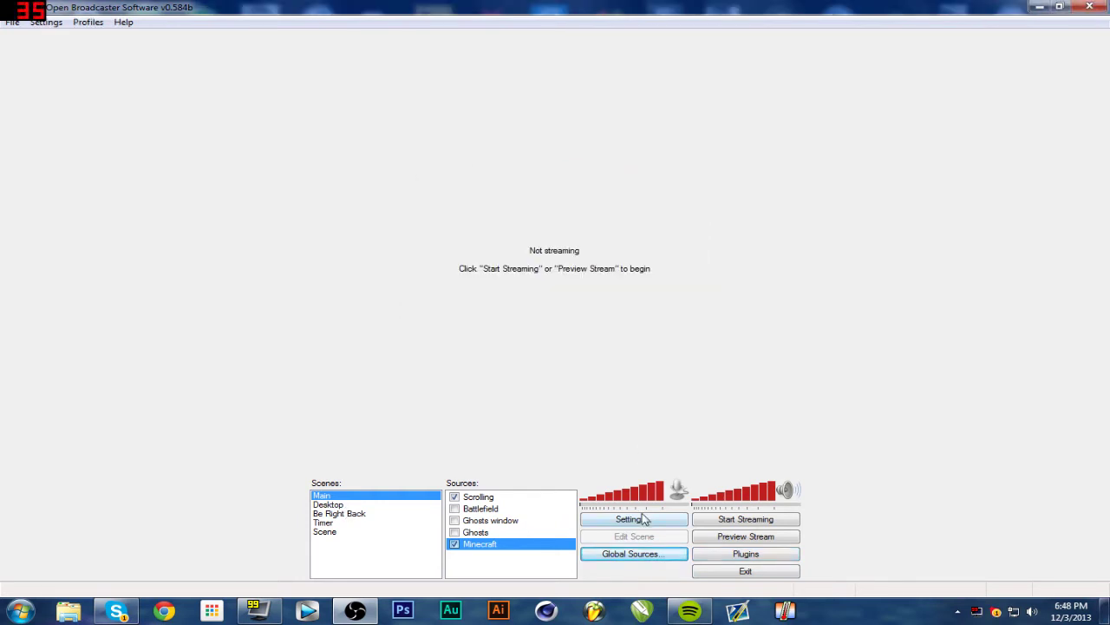
Review the Settings encoding page (CBR, 1700 kb/s max bitrate, 2000 kbit buffer), then the Broadcast Settings page
{"action": "left_click", "coordinate": [643, 519]}
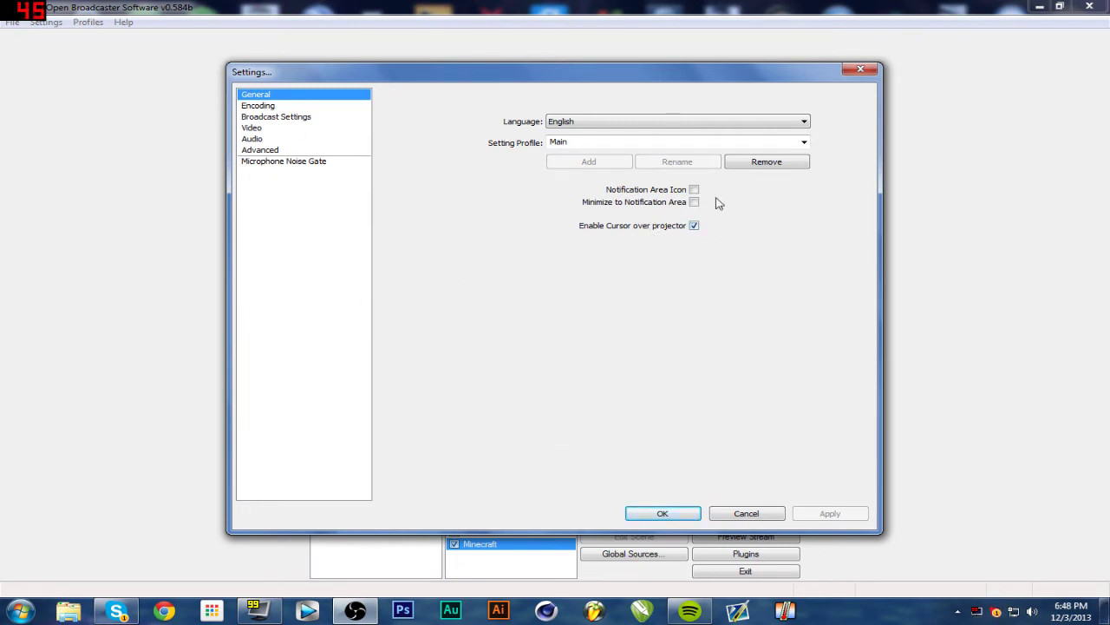
{"action": "left_click", "coordinate": [265, 106]}
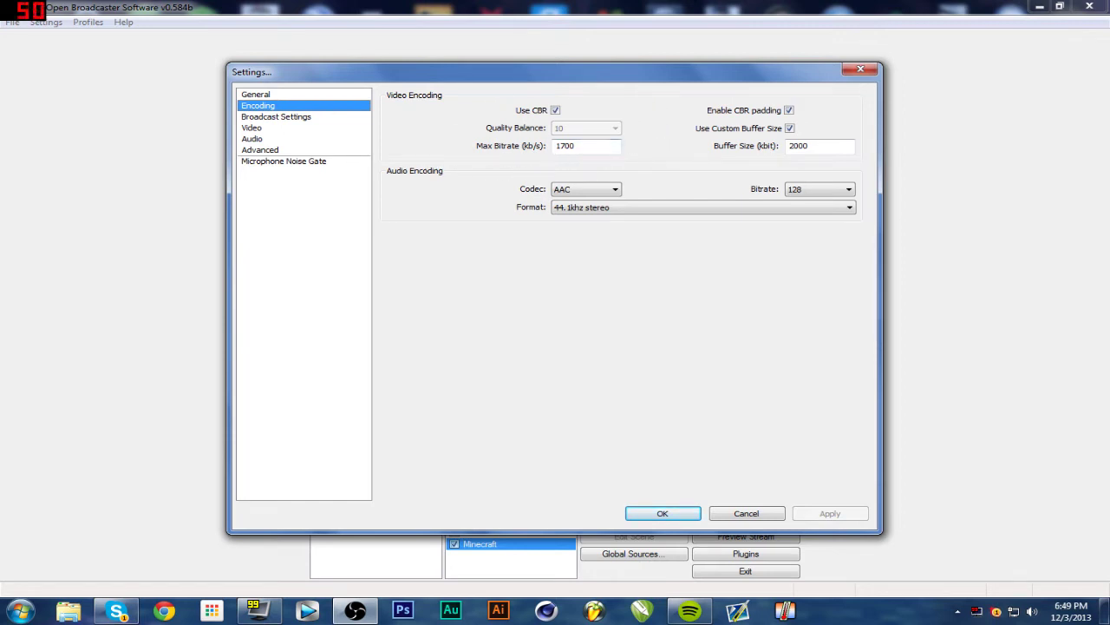
{"action": "mouse_move", "coordinate": [751, 151]}
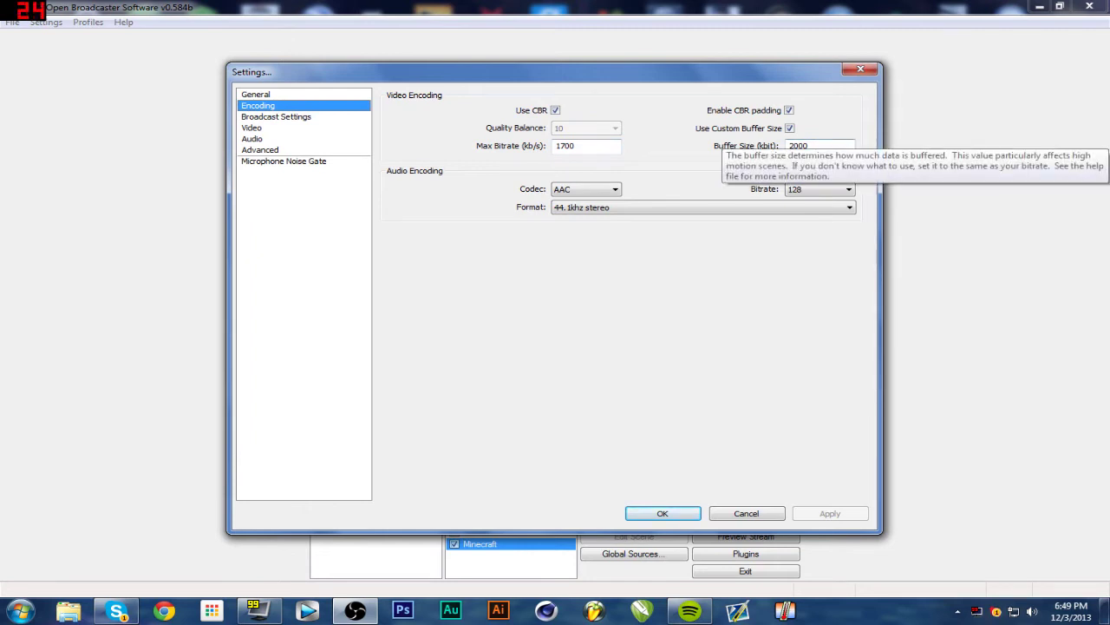
{"action": "mouse_move", "coordinate": [597, 148]}
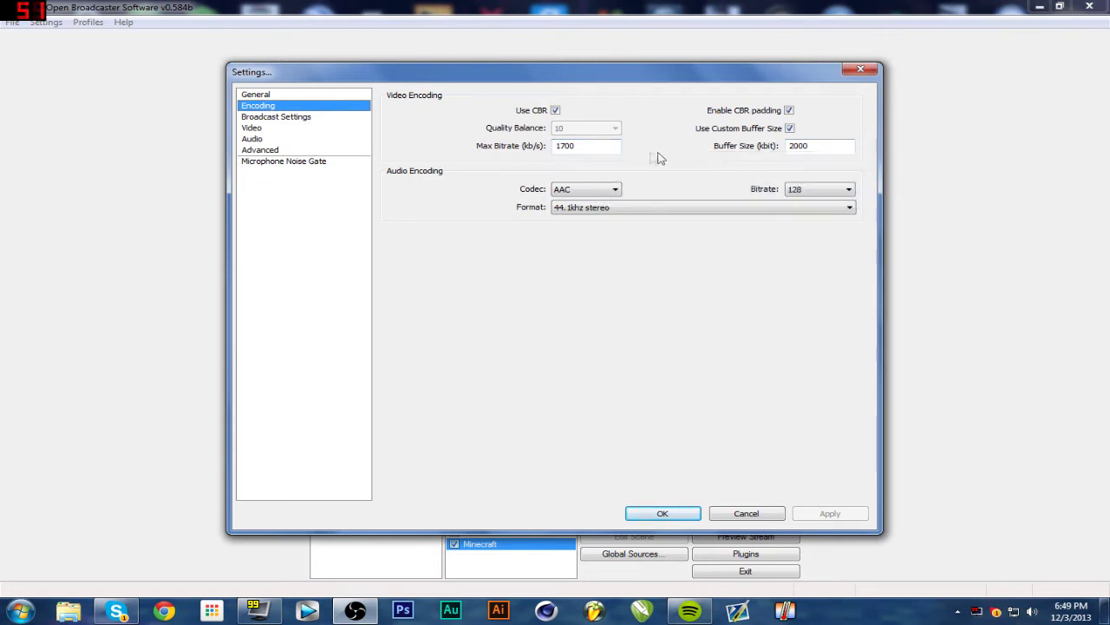
{"action": "left_click", "coordinate": [274, 117]}
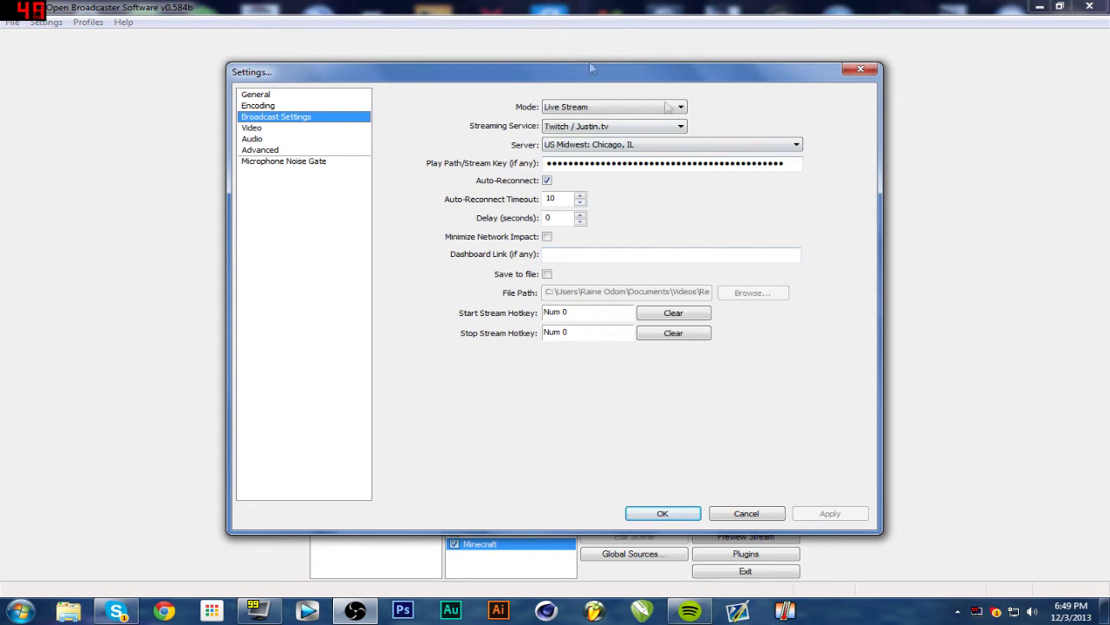
Try file-only output, cancel choosing a save location, and set the broadcast Mode to Live Stream
{"action": "left_click", "coordinate": [571, 107]}
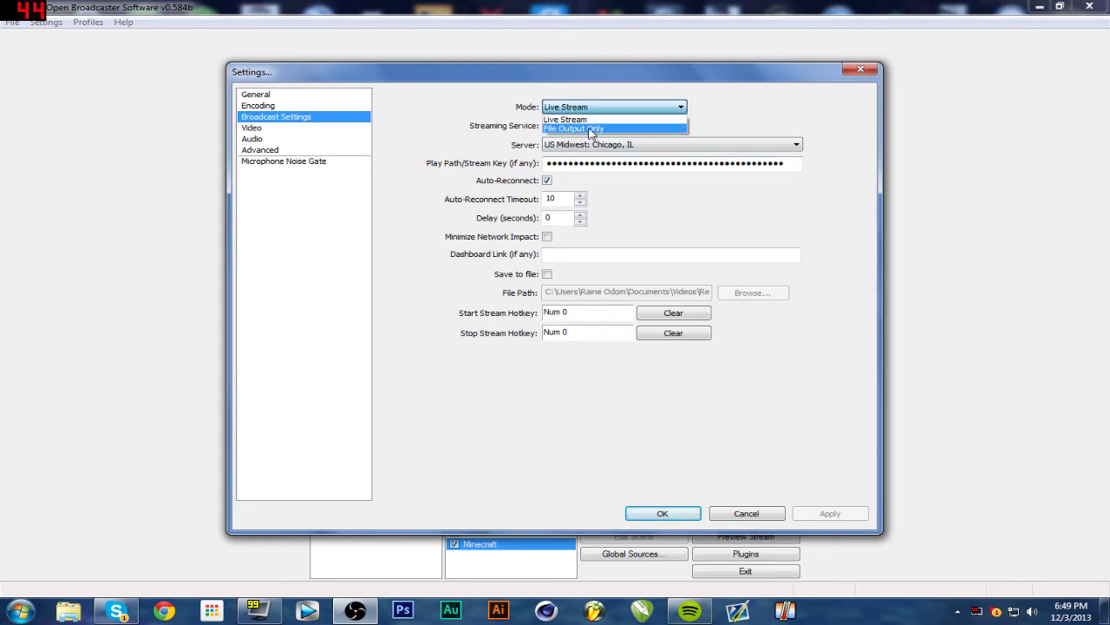
{"action": "left_click", "coordinate": [590, 130]}
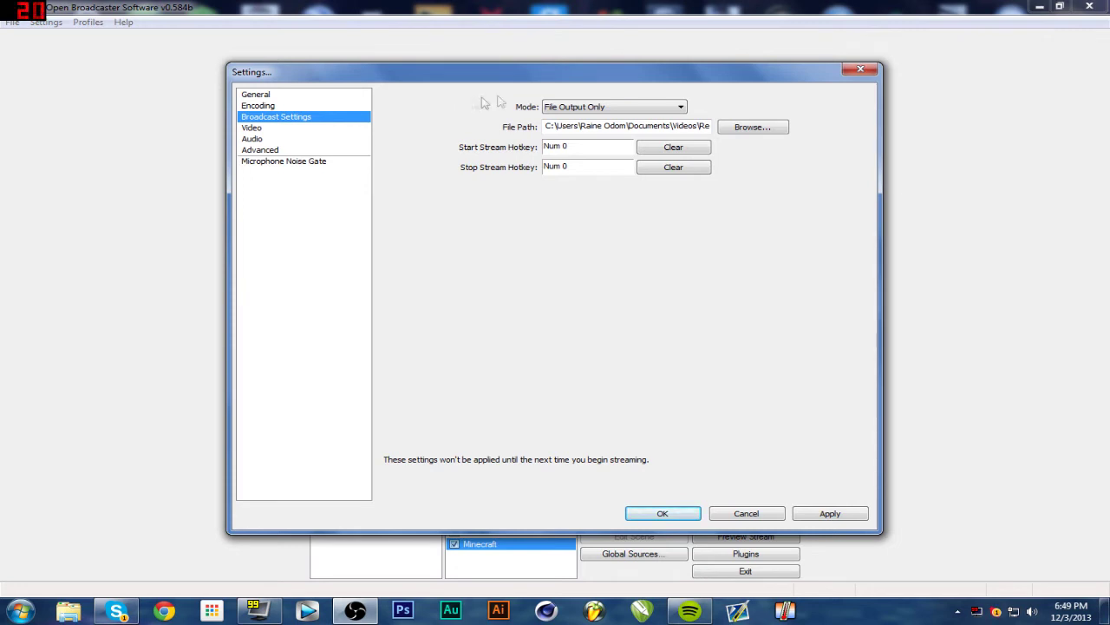
{"action": "left_click", "coordinate": [755, 128]}
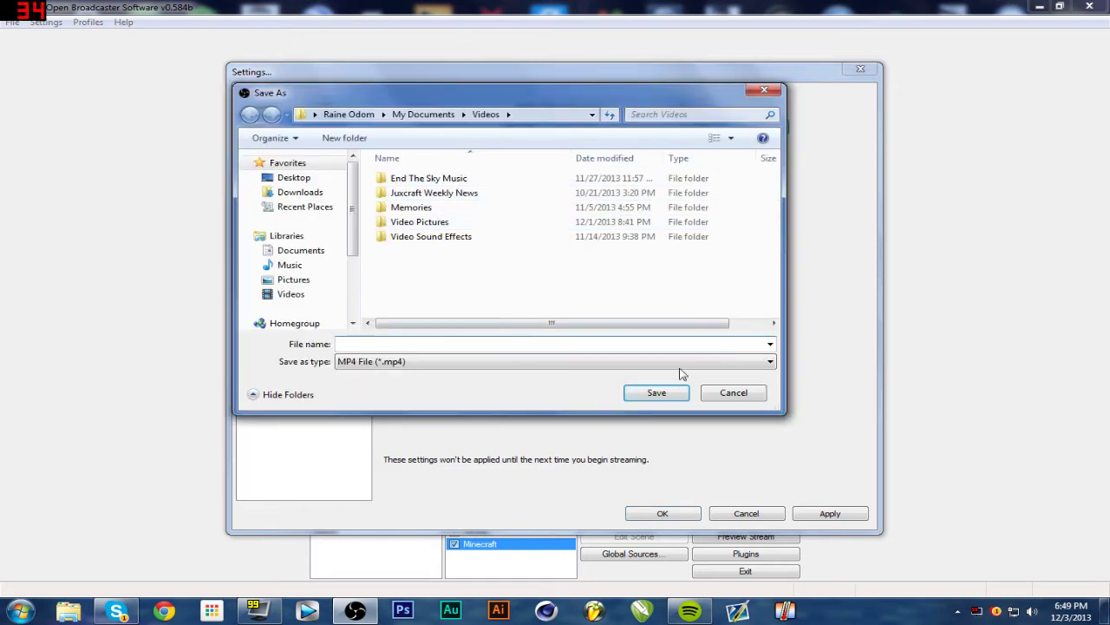
{"action": "left_click", "coordinate": [721, 393]}
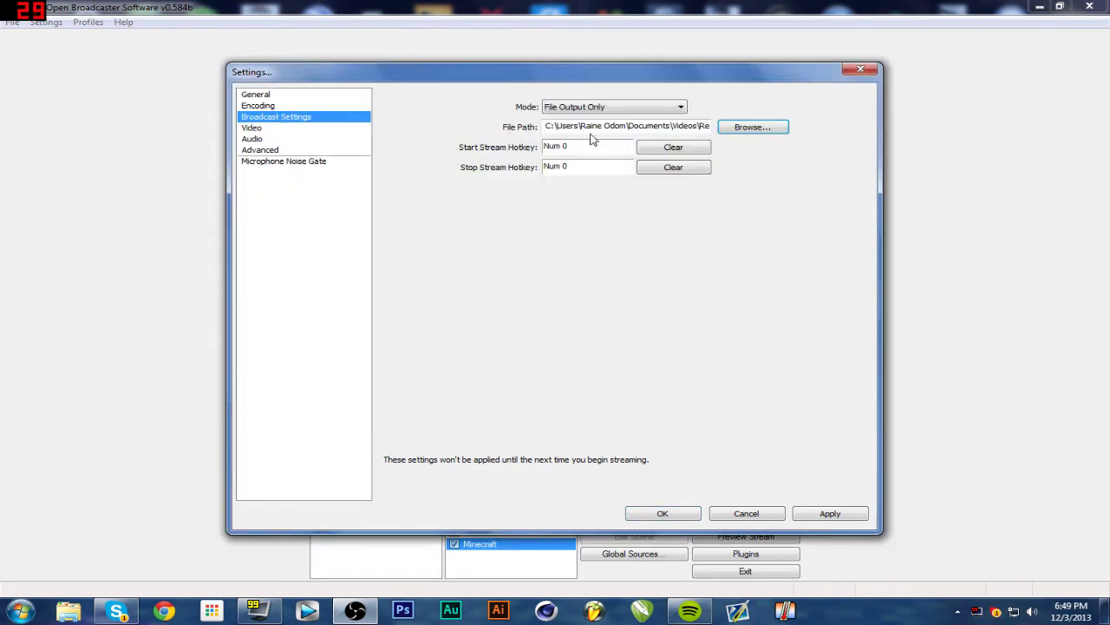
{"action": "left_click", "coordinate": [640, 110]}
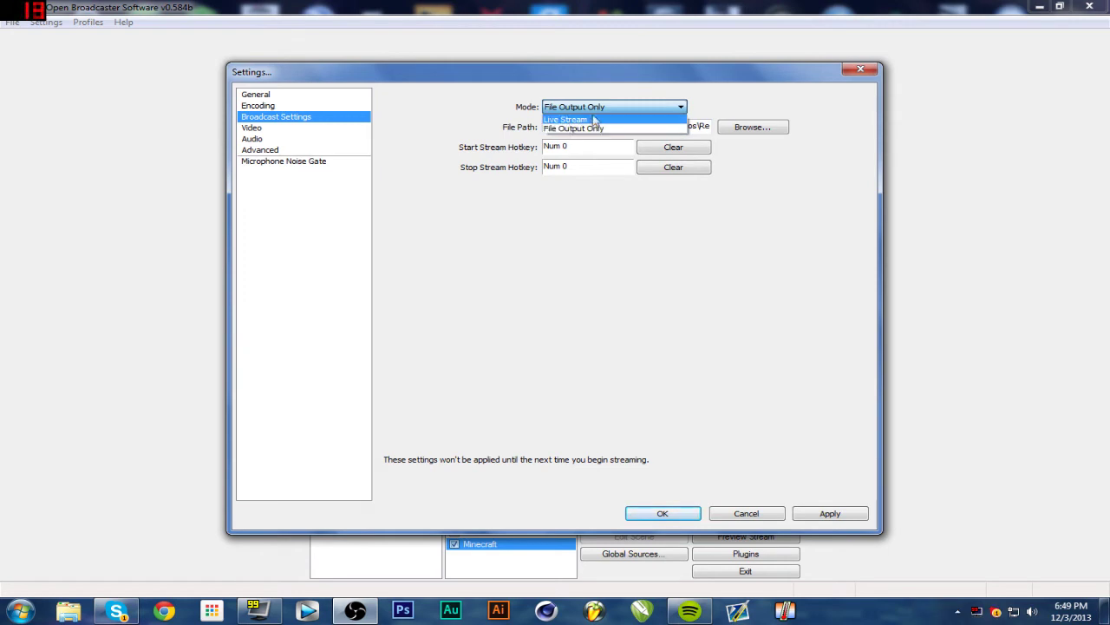
{"action": "left_click", "coordinate": [570, 121]}
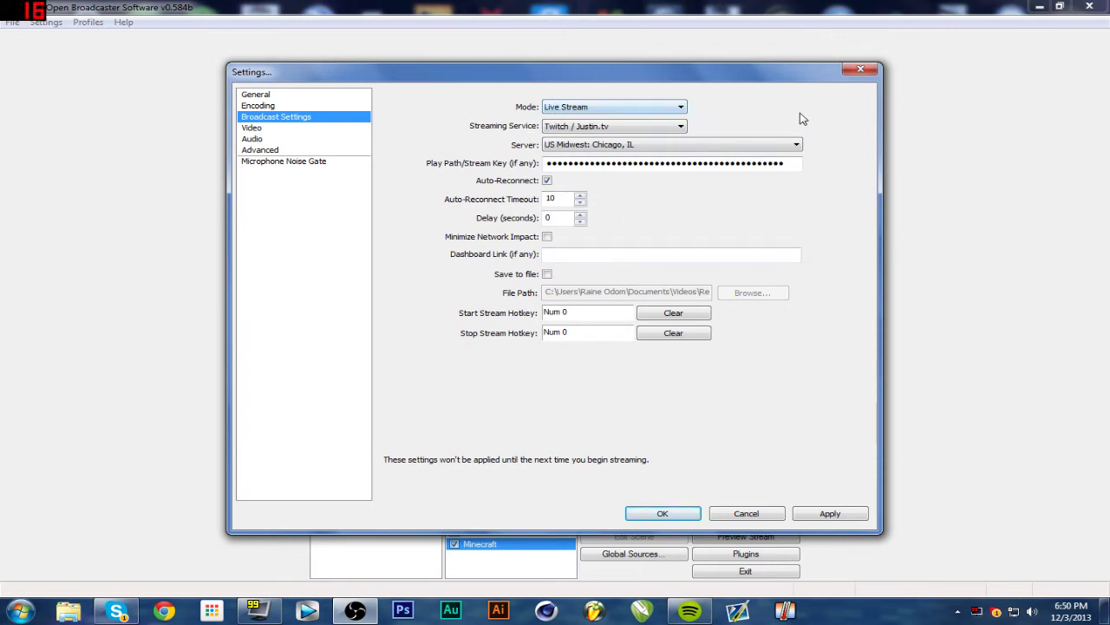
Keep Twitch / Justin.tv as the streaming service and go to Video settings, raising the apply prompt
{"action": "left_click", "coordinate": [557, 128]}
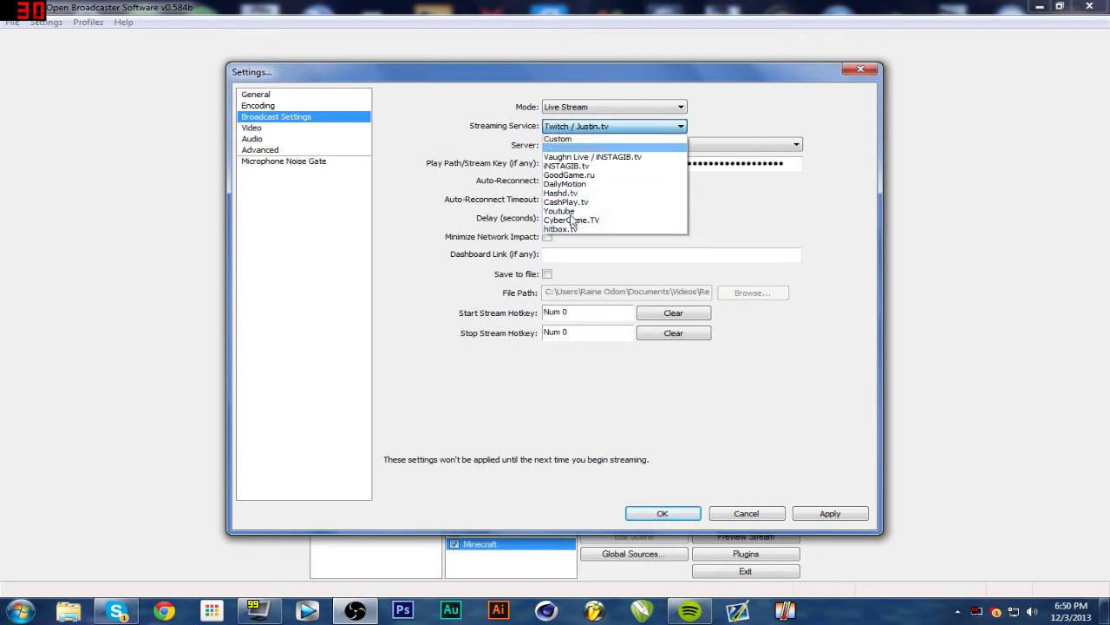
{"action": "left_click", "coordinate": [579, 149]}
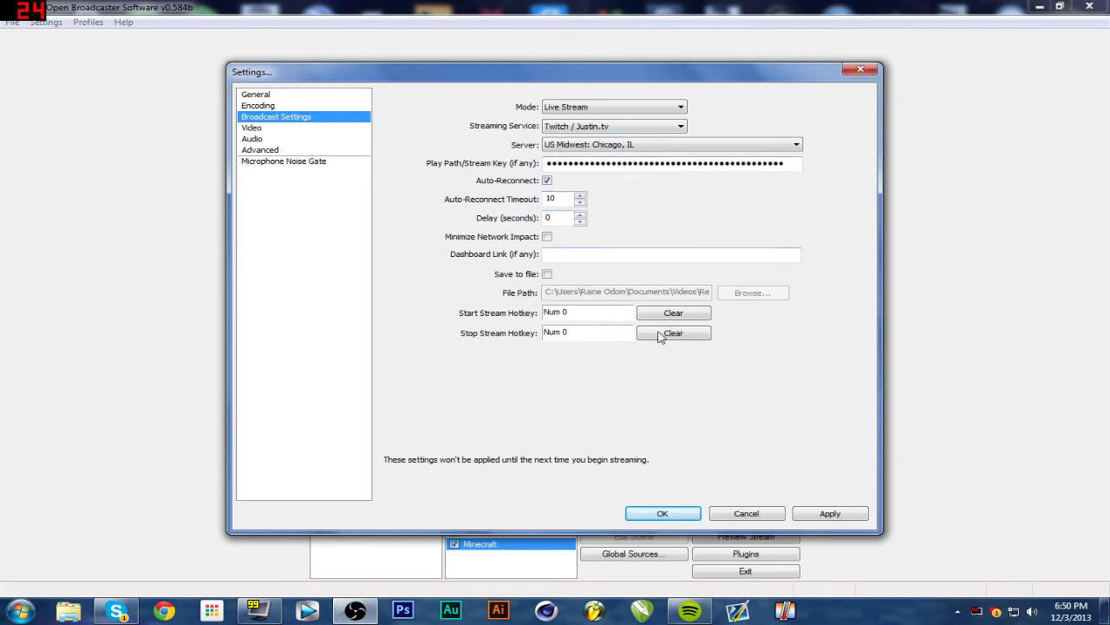
{"action": "left_click", "coordinate": [253, 127]}
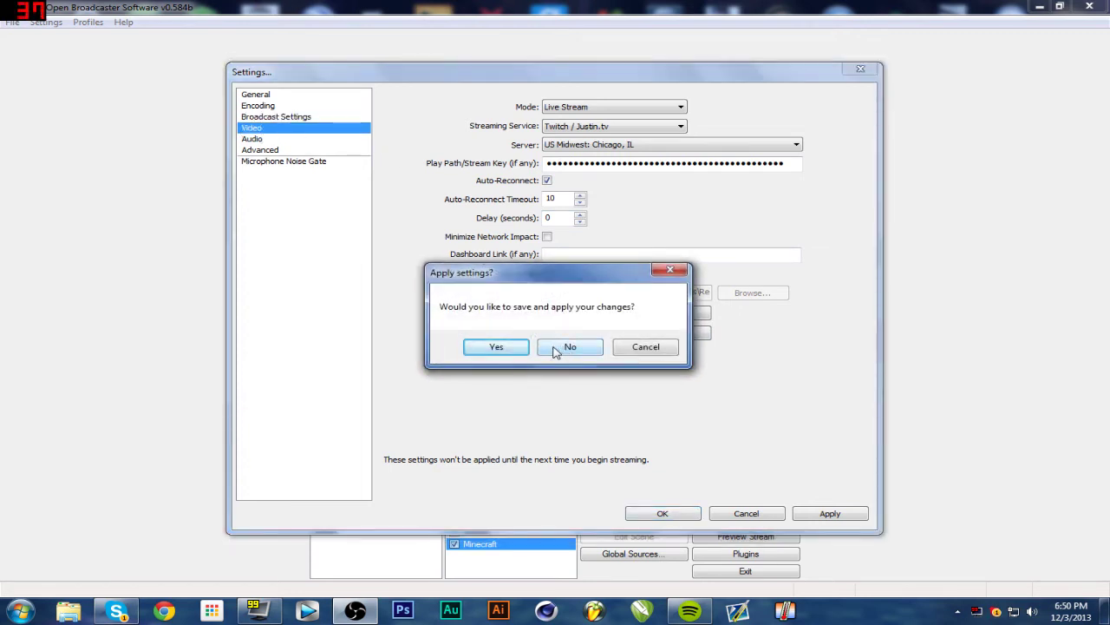
Decline applying changes and keep the video at 1440x900 with no downscaling
{"action": "left_click", "coordinate": [556, 351]}
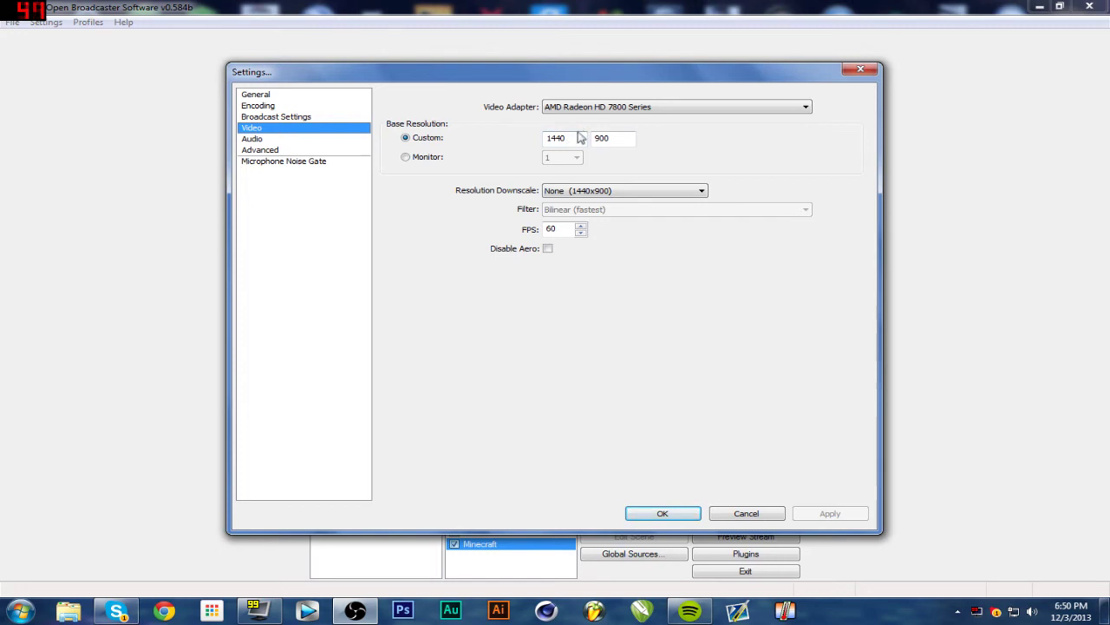
{"action": "left_click", "coordinate": [580, 191]}
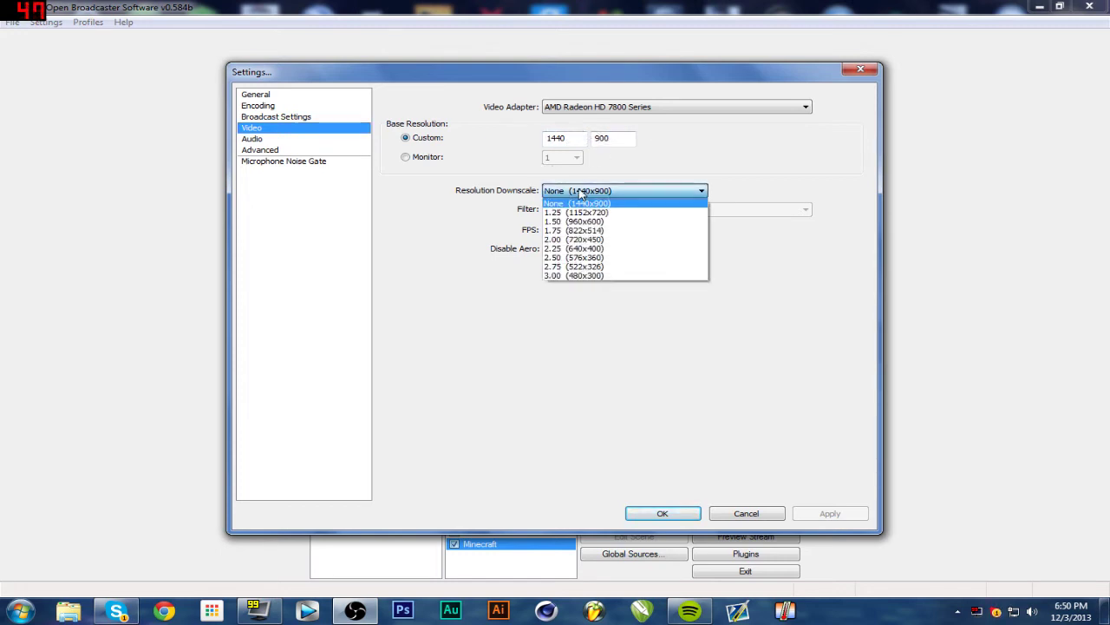
{"action": "left_click", "coordinate": [581, 202]}
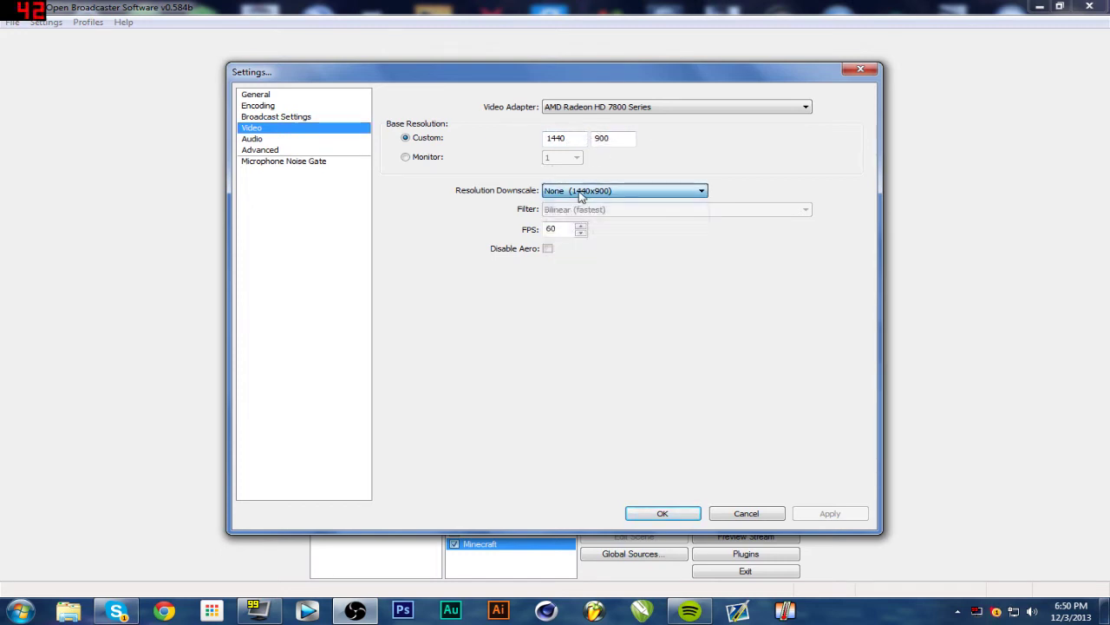
Keep the Blue Snowball microphone, view Advanced and Noise Gate pages, and cancel Settings
{"action": "left_click", "coordinate": [259, 140]}
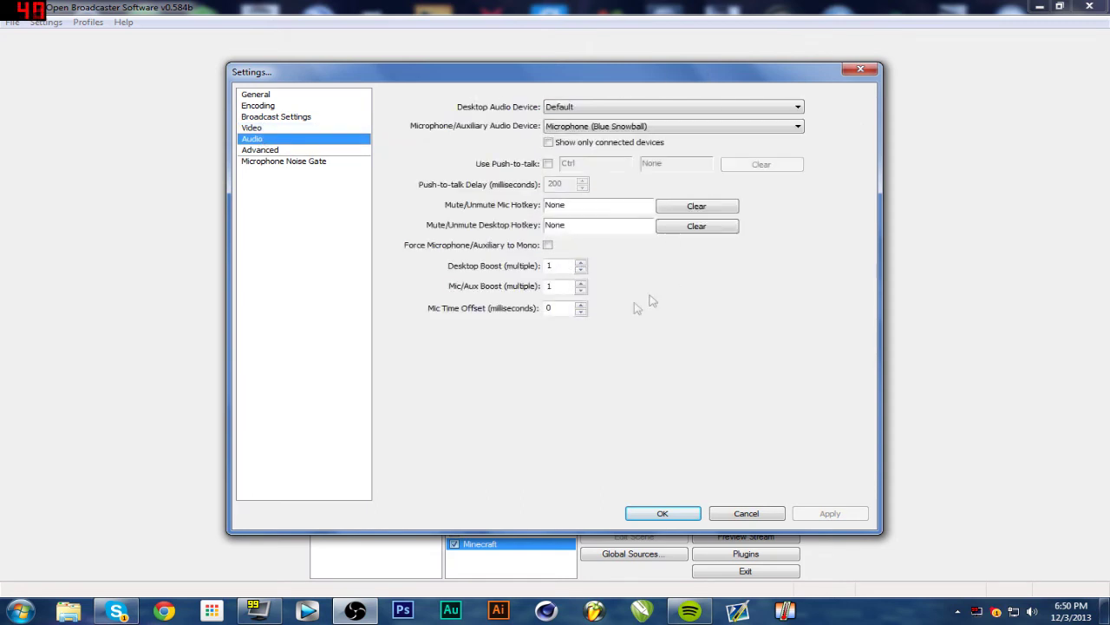
{"action": "left_click", "coordinate": [568, 128]}
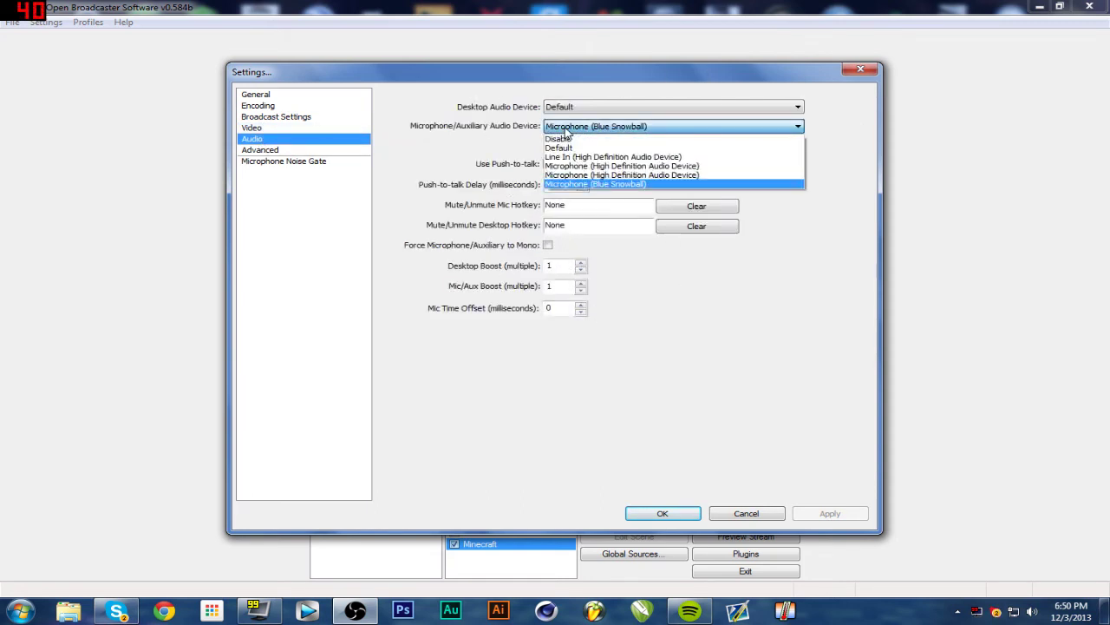
{"action": "left_click", "coordinate": [568, 130]}
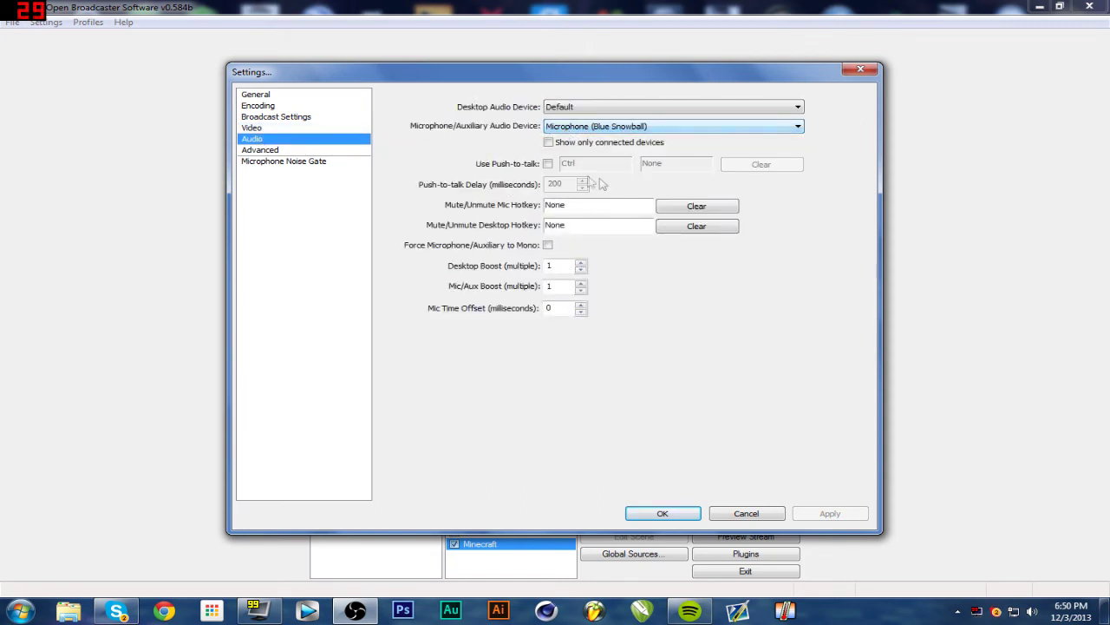
{"action": "left_click", "coordinate": [261, 151]}
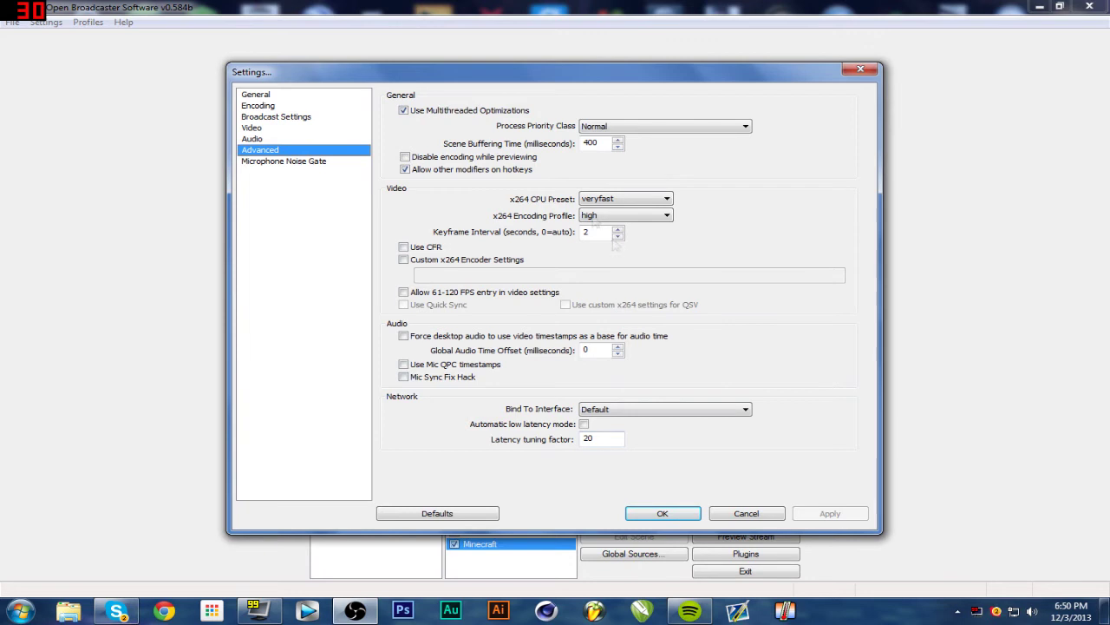
{"action": "left_click", "coordinate": [265, 162]}
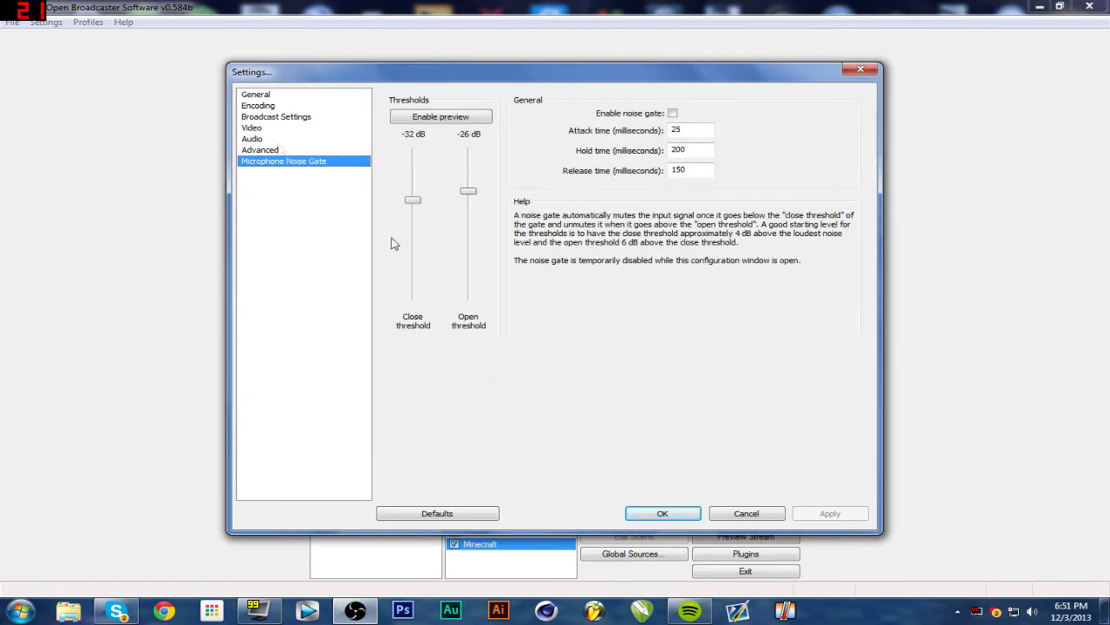
{"action": "left_click", "coordinate": [737, 514]}
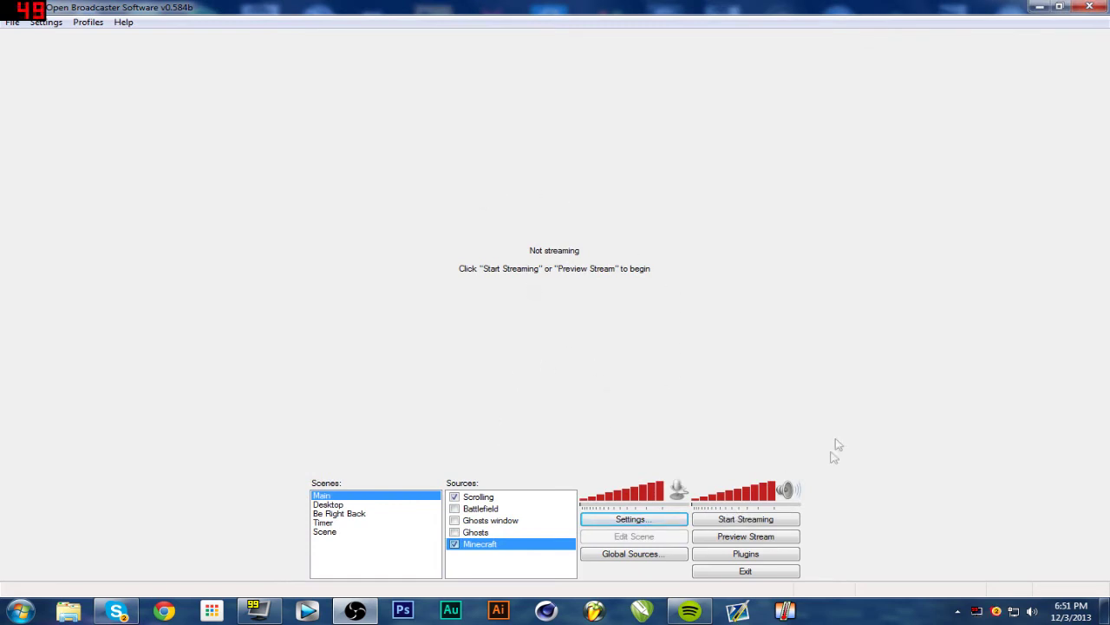
Start the stream preview, launch Minecraft from the desktop, and start the game from the launcher
{"action": "left_click", "coordinate": [746, 536]}
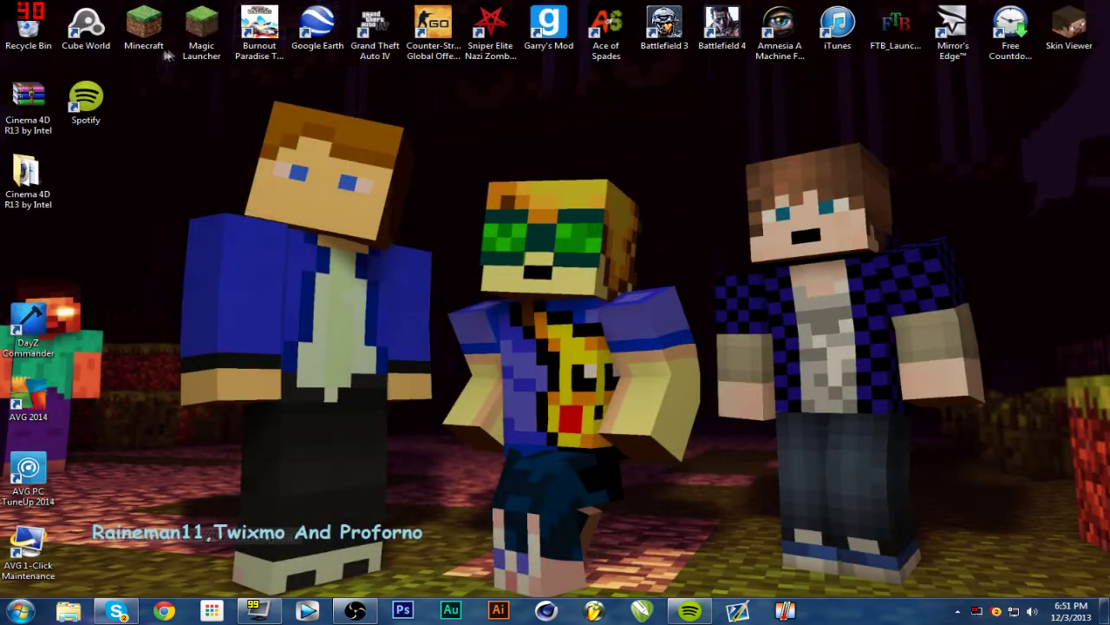
{"action": "double_click", "coordinate": [143, 28]}
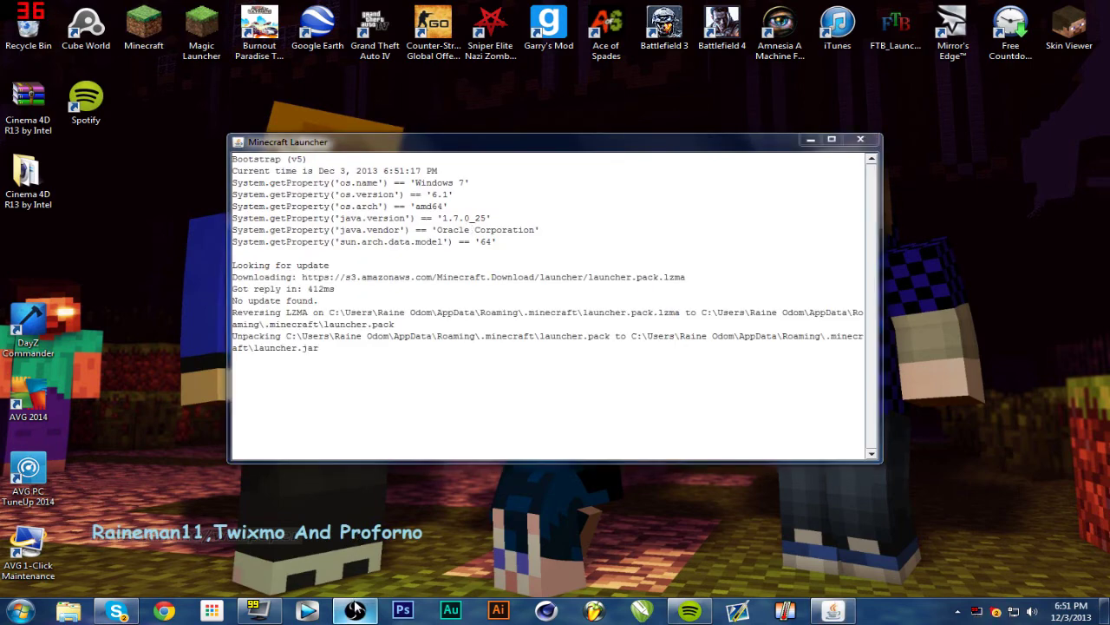
{"action": "left_click", "coordinate": [355, 609]}
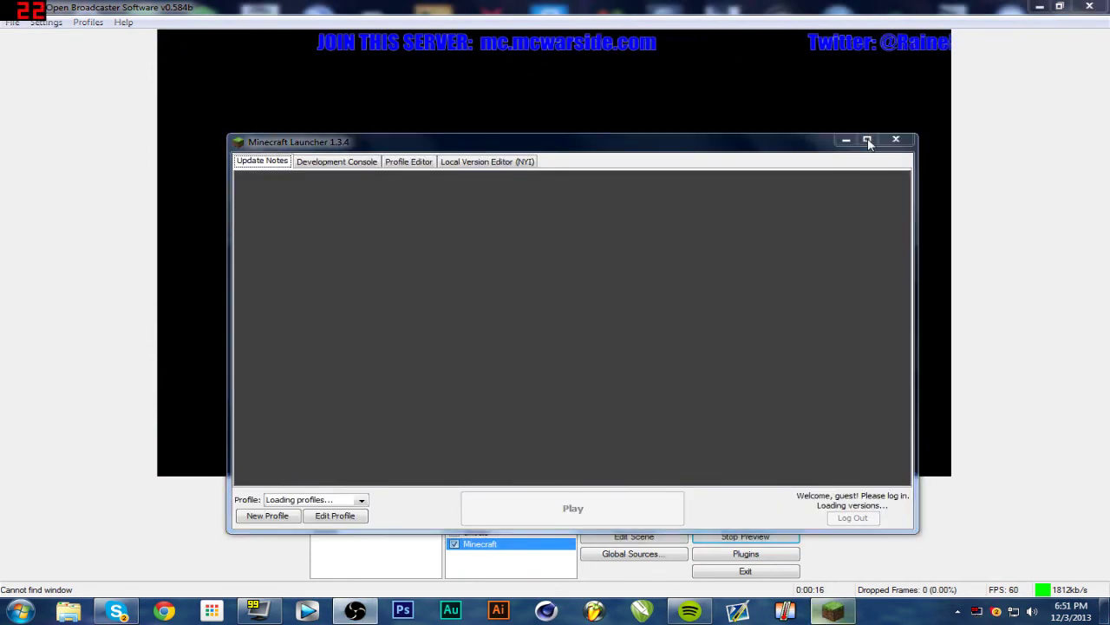
{"action": "left_click", "coordinate": [868, 140]}
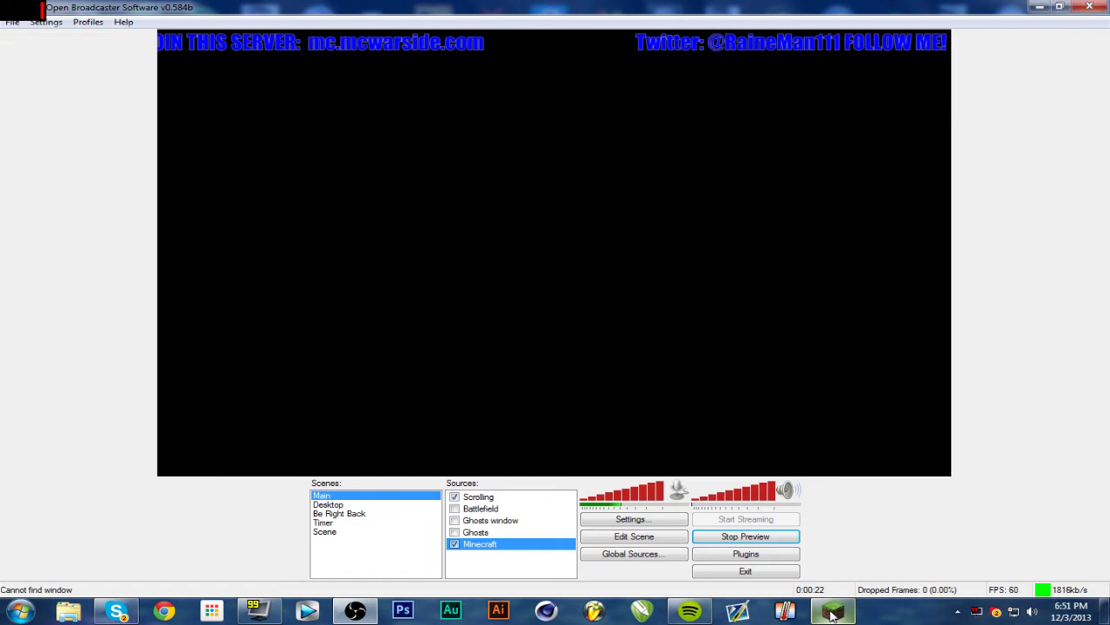
{"action": "left_click", "coordinate": [837, 611]}
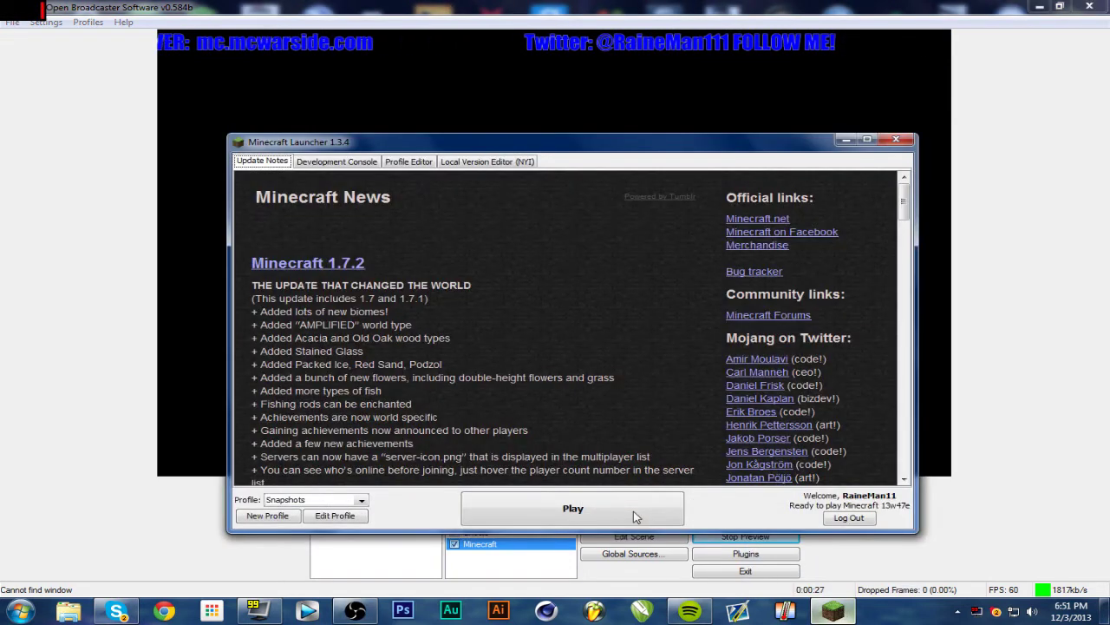
{"action": "left_click", "coordinate": [635, 516]}
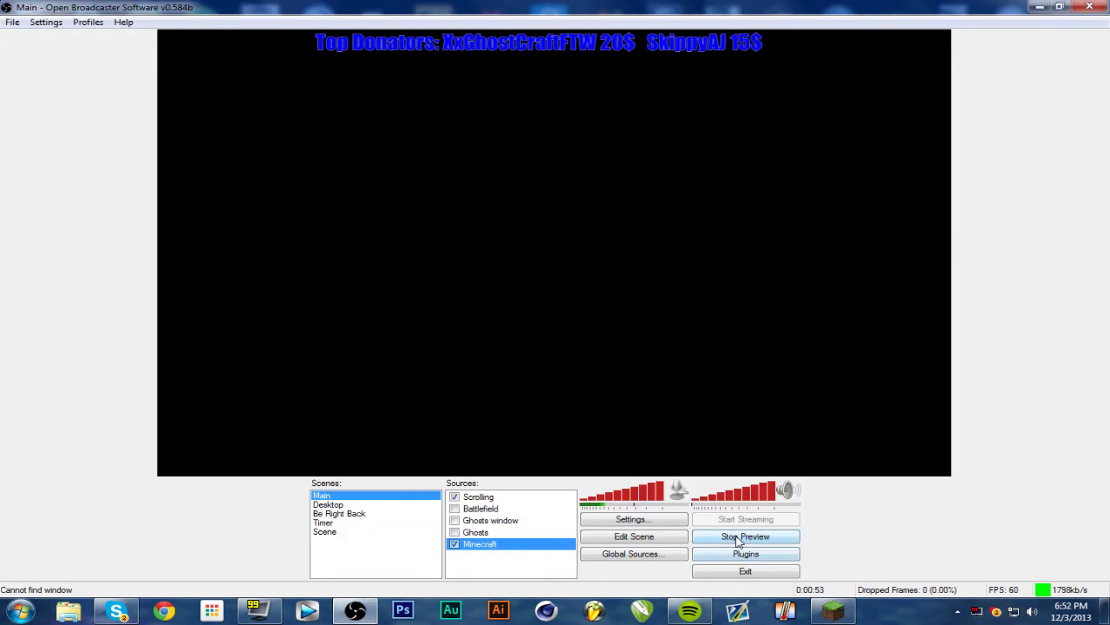
Stop the stream preview while Minecraft 13w47e loads to its main menu
{"action": "left_click", "coordinate": [739, 538]}
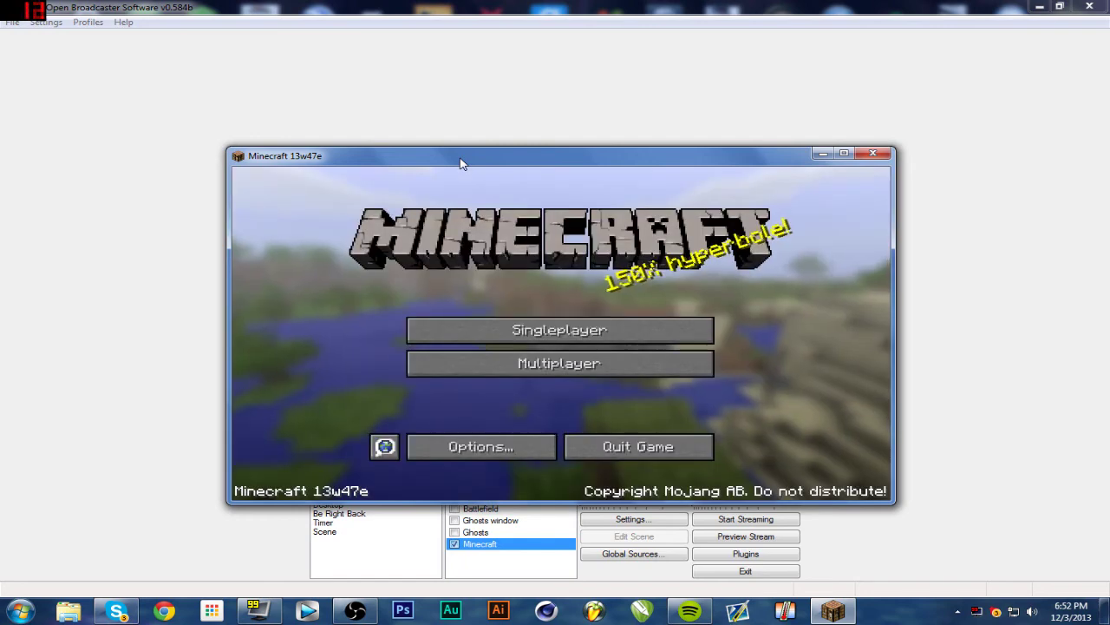
Maximize the Minecraft window and start the OBS stream preview capturing its title menu
{"action": "left_click_drag", "start_coordinate": [462, 163], "coordinate": [517, 3]}
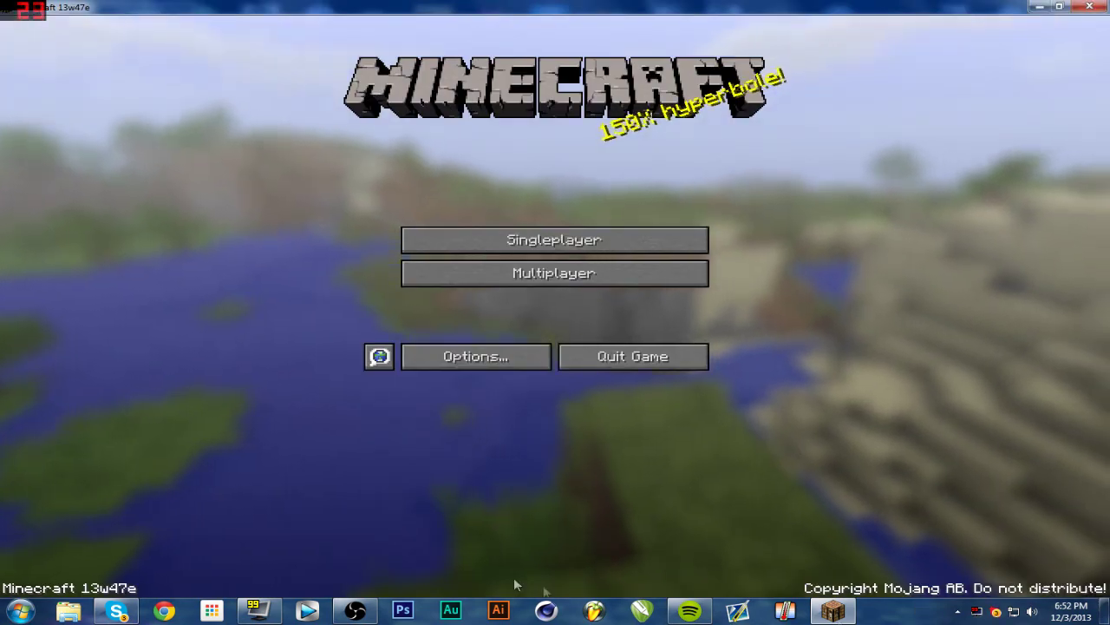
{"action": "left_click", "coordinate": [366, 599]}
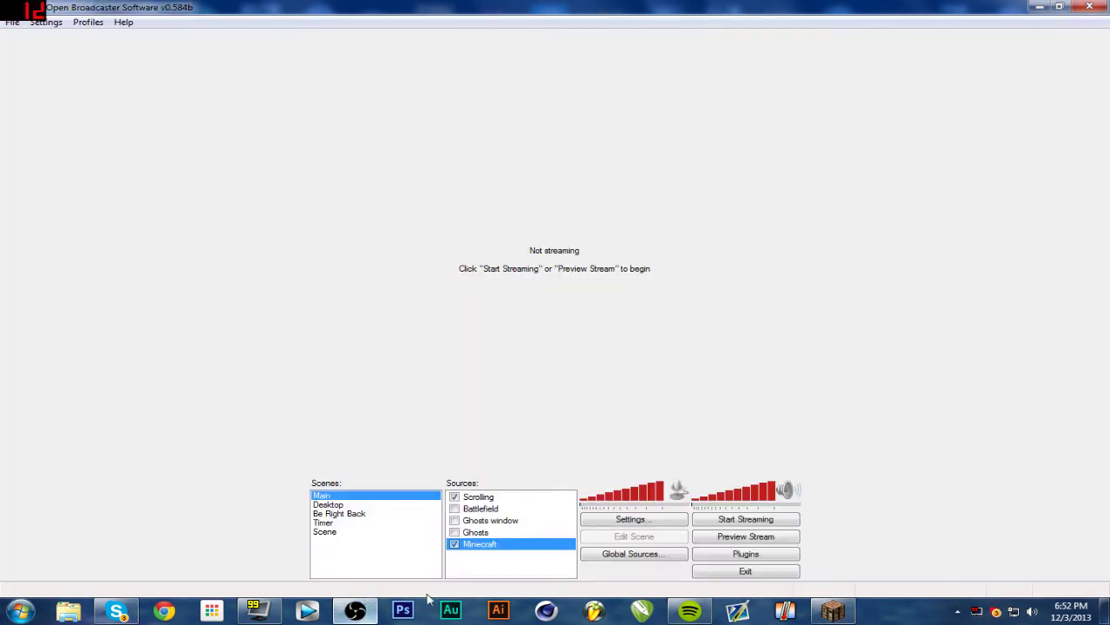
{"action": "left_click", "coordinate": [722, 544]}
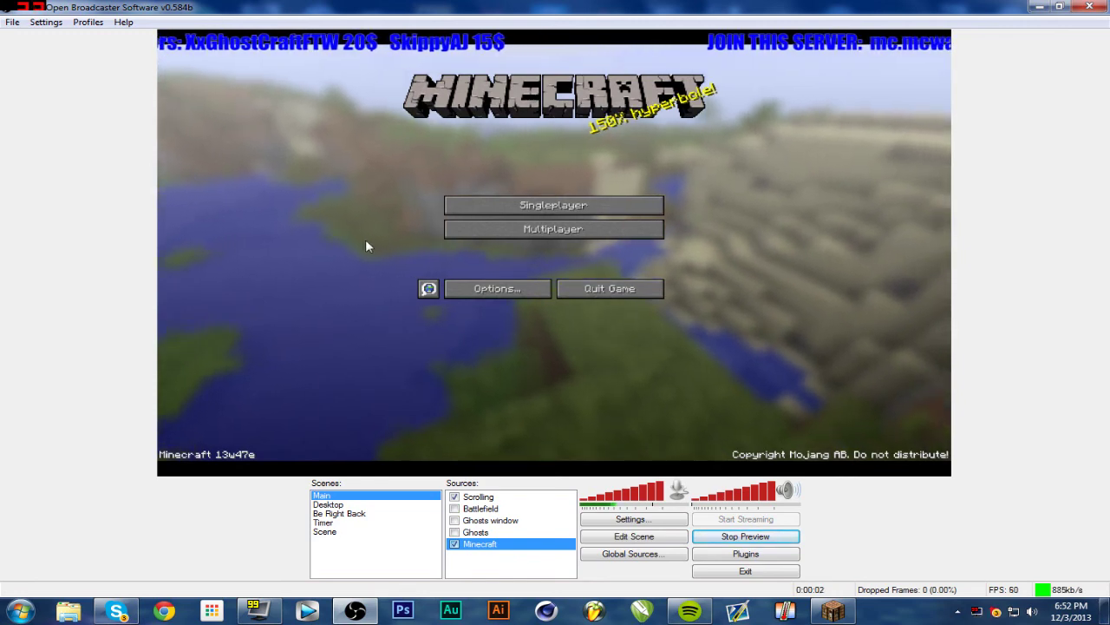
{"action": "right_click", "coordinate": [353, 313]}
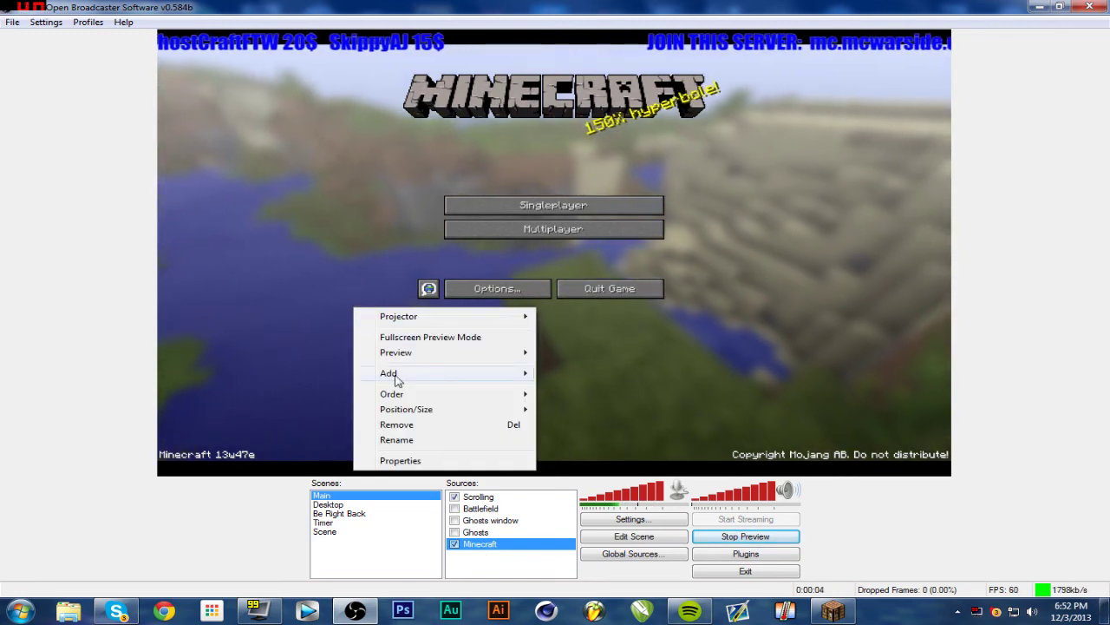
Fit the Minecraft capture to the preview, centre it, and switch back to Minecraft
{"action": "mouse_move", "coordinate": [409, 409]}
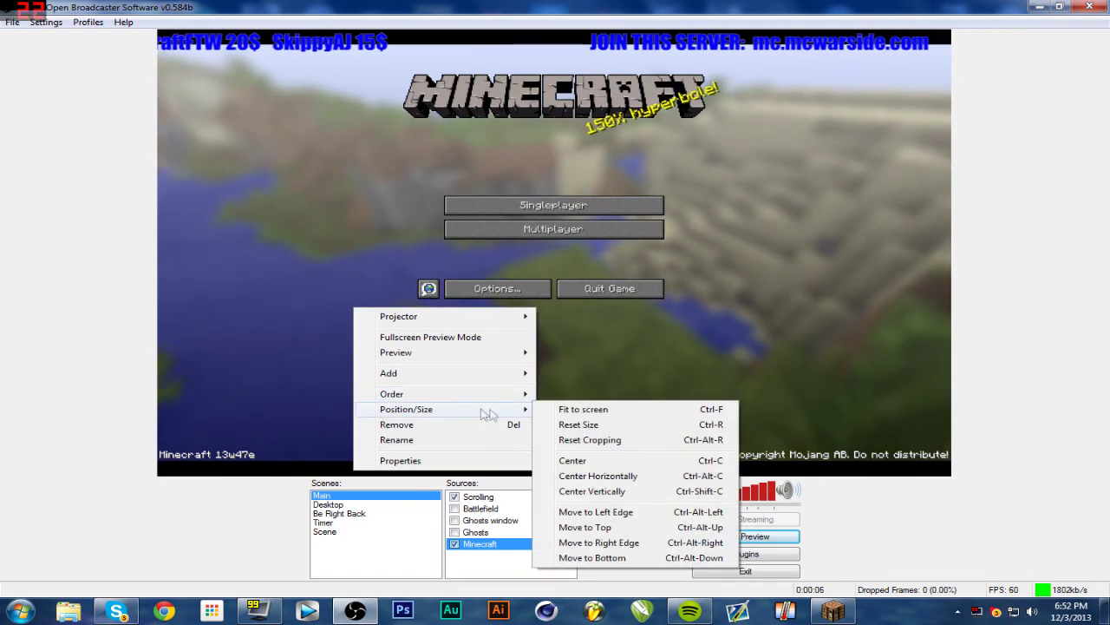
{"action": "left_click", "coordinate": [577, 412]}
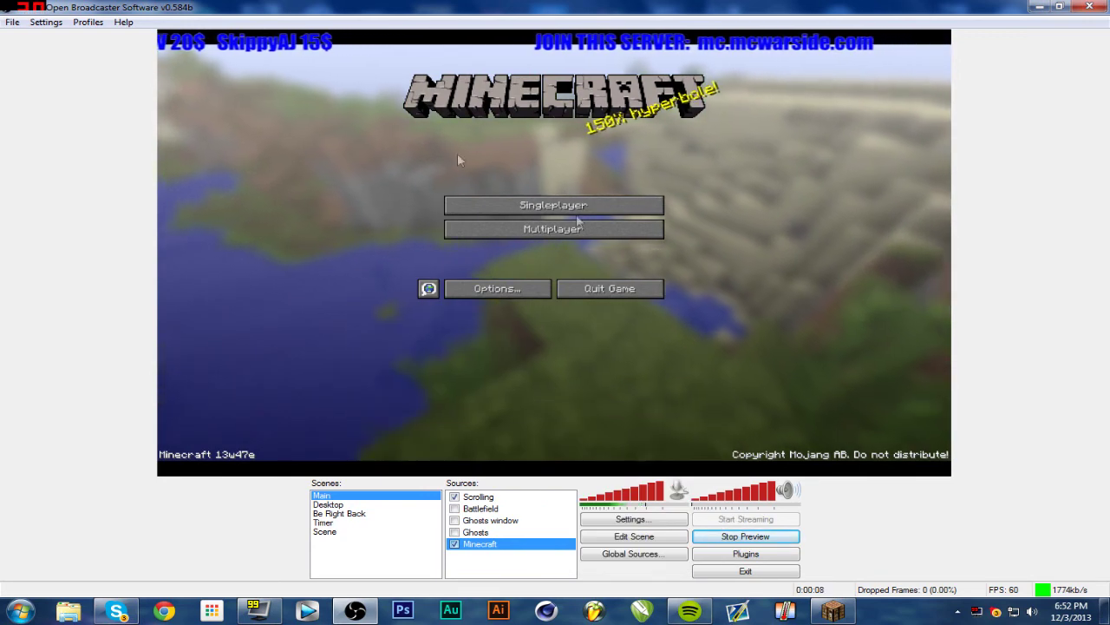
{"action": "right_click", "coordinate": [325, 183]}
{"action": "mouse_move", "coordinate": [388, 292]}
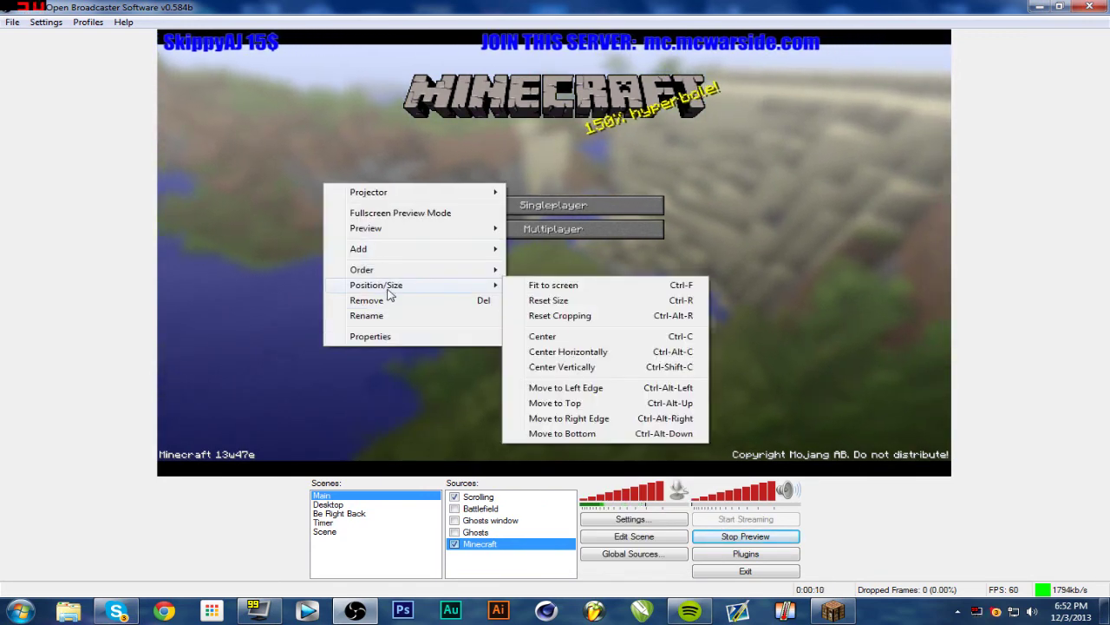
{"action": "left_click", "coordinate": [545, 337]}
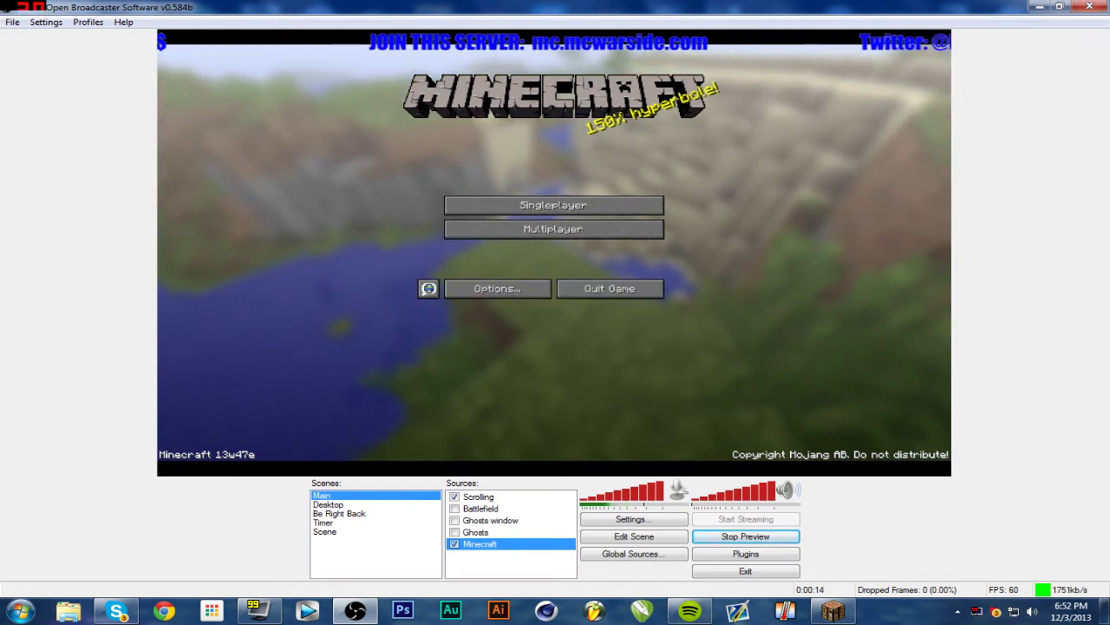
{"action": "left_click", "coordinate": [833, 611]}
Open Minecraft's Singleplayer world list and confirm it appears in the OBS preview
{"action": "left_click", "coordinate": [500, 235]}
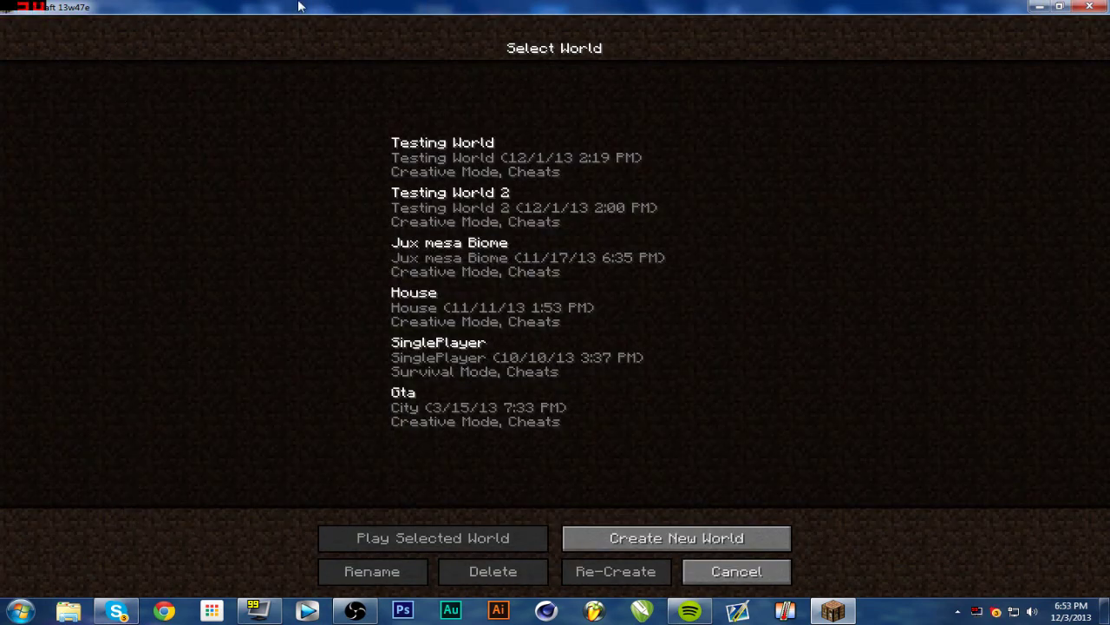
{"action": "left_click", "coordinate": [351, 612]}
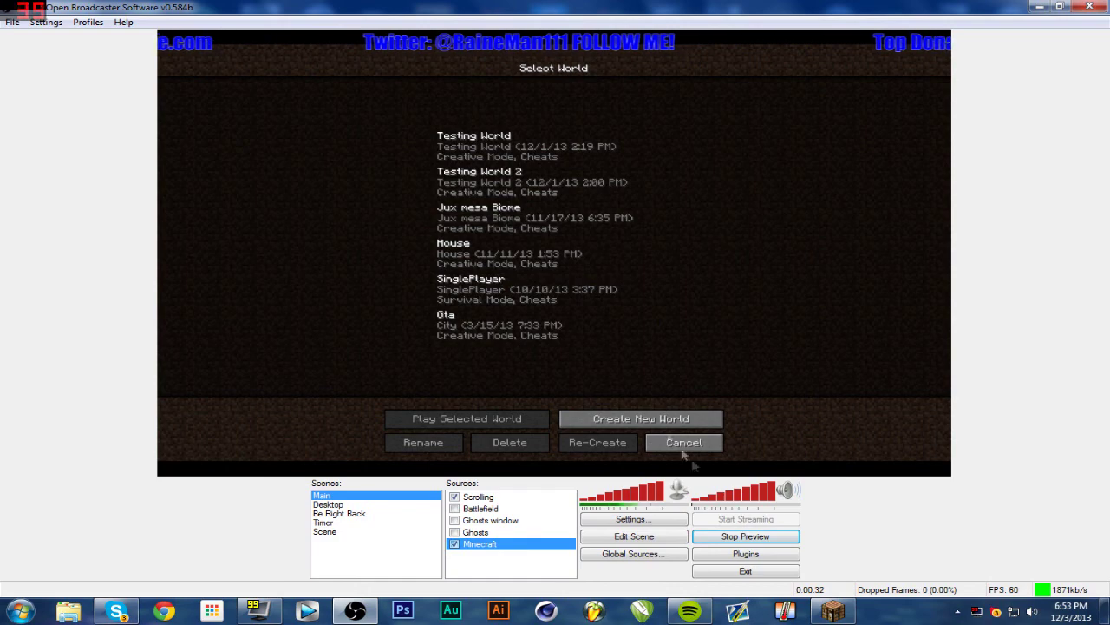
{"action": "left_click", "coordinate": [832, 611]}
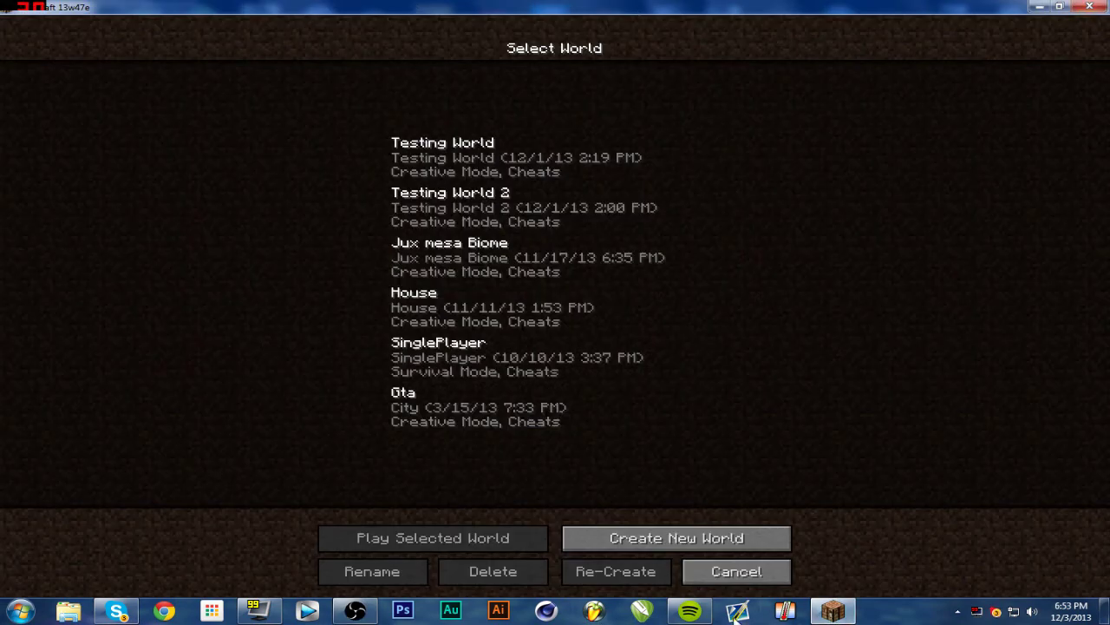
Back out, open the Multiplayer server list, and hide the Scrolling overlay in OBS
{"action": "left_click", "coordinate": [752, 570]}
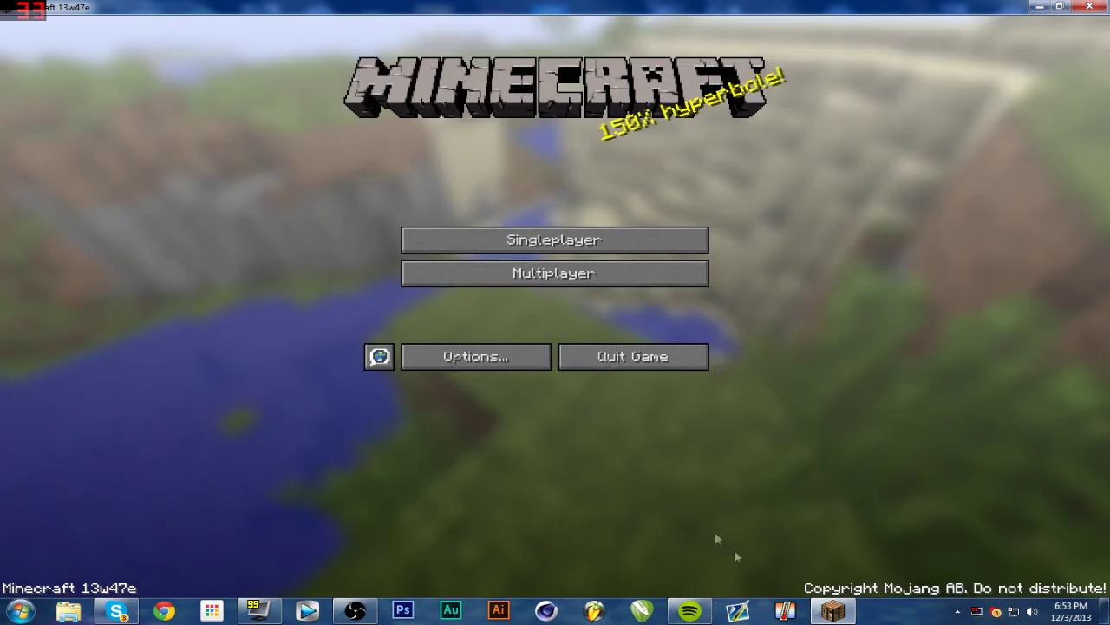
{"action": "left_click", "coordinate": [538, 273]}
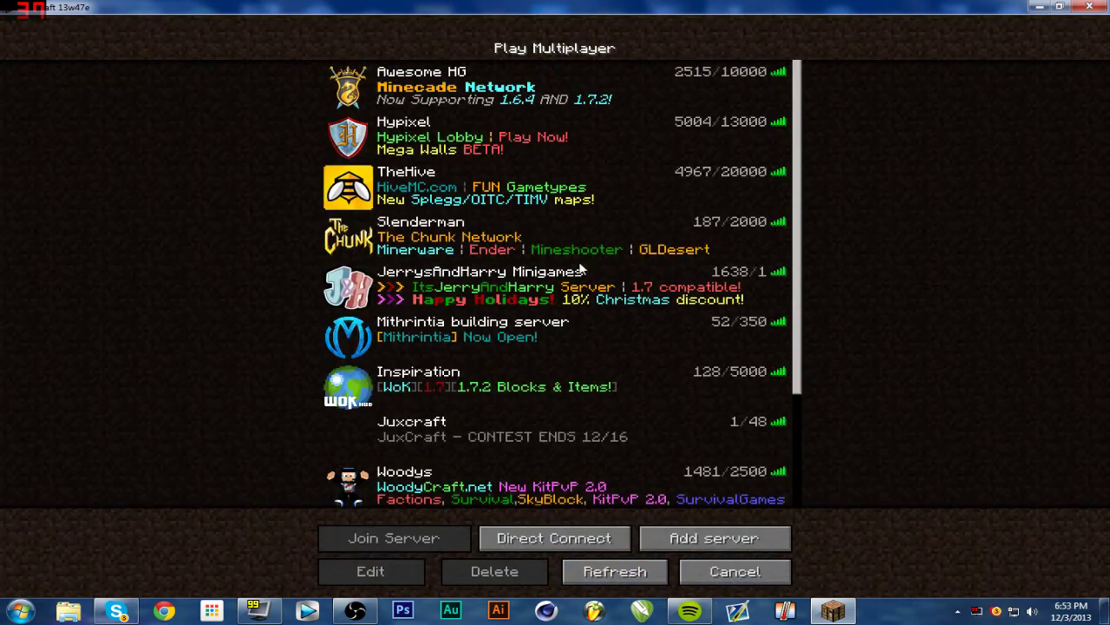
{"action": "left_click", "coordinate": [355, 612]}
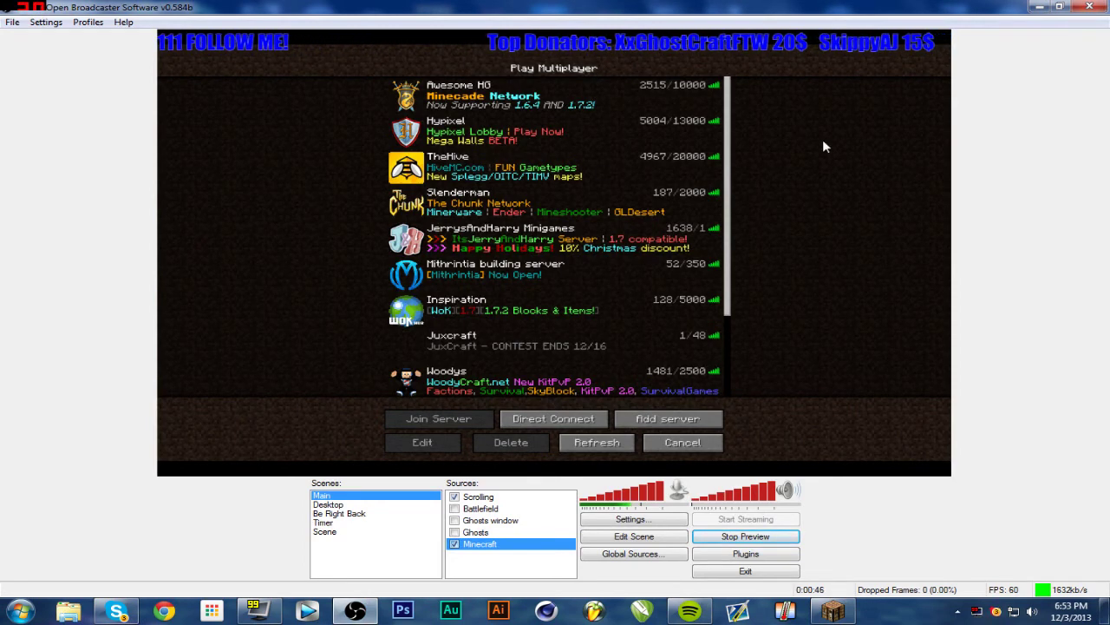
{"action": "left_click", "coordinate": [454, 496]}
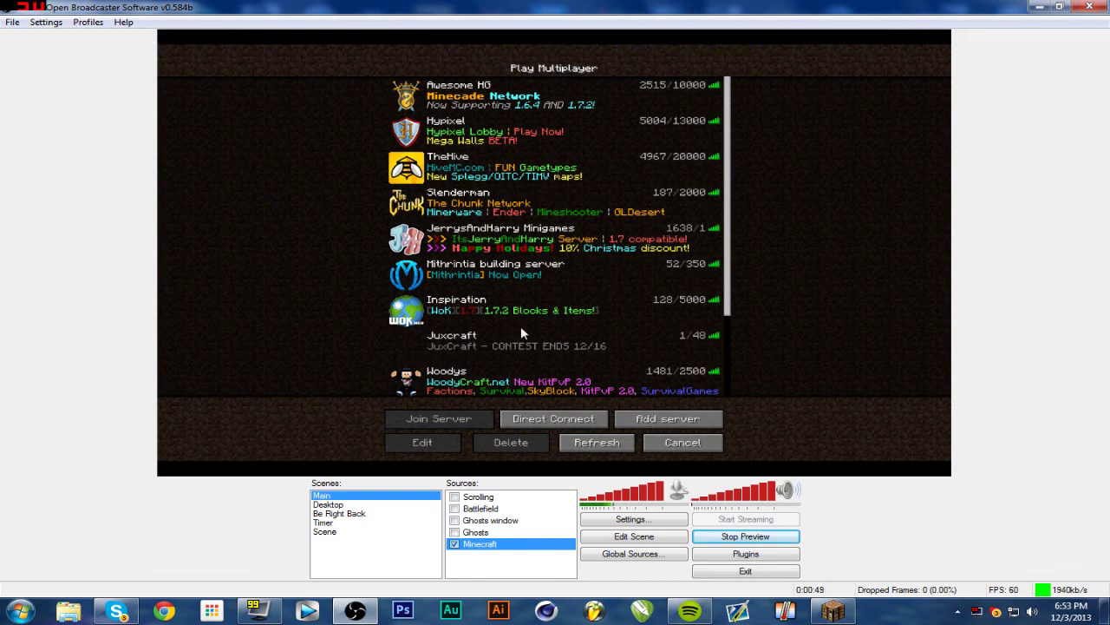
Toggle the Minecraft source off and on, quit Minecraft, and select the Ghosts window source
{"action": "left_click", "coordinate": [455, 544]}
{"action": "left_click", "coordinate": [455, 543]}
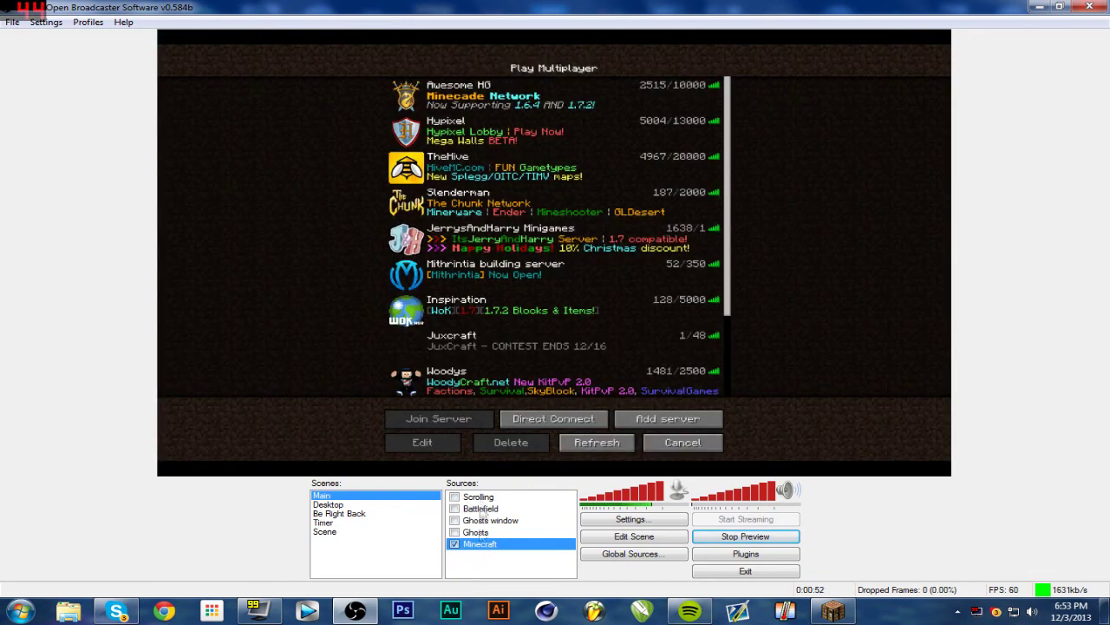
{"action": "left_click", "coordinate": [833, 611]}
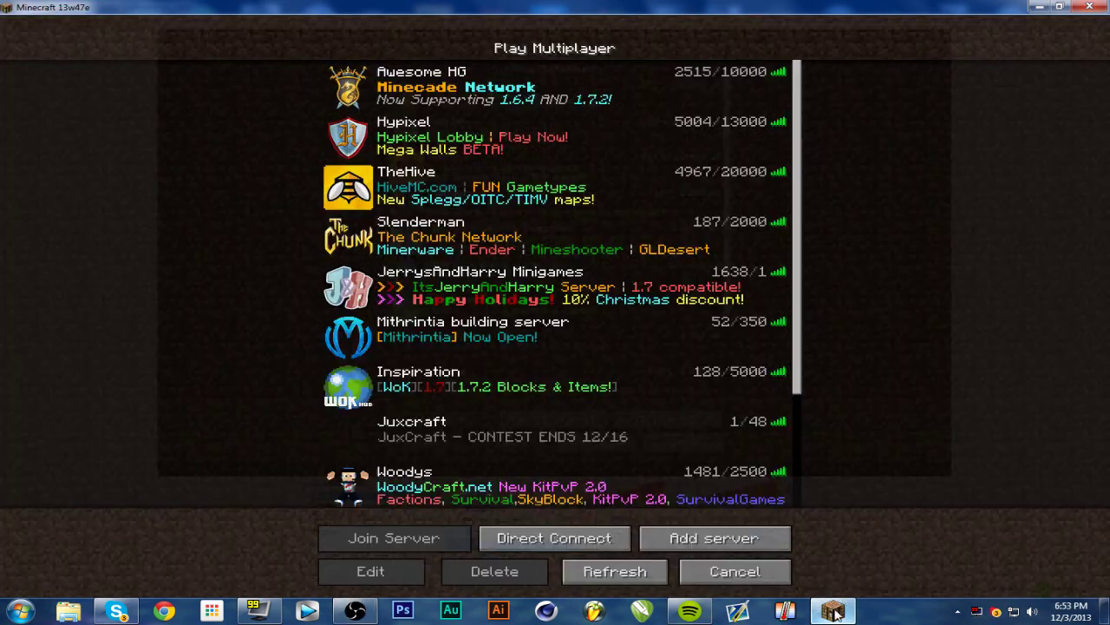
{"action": "left_click", "coordinate": [704, 575]}
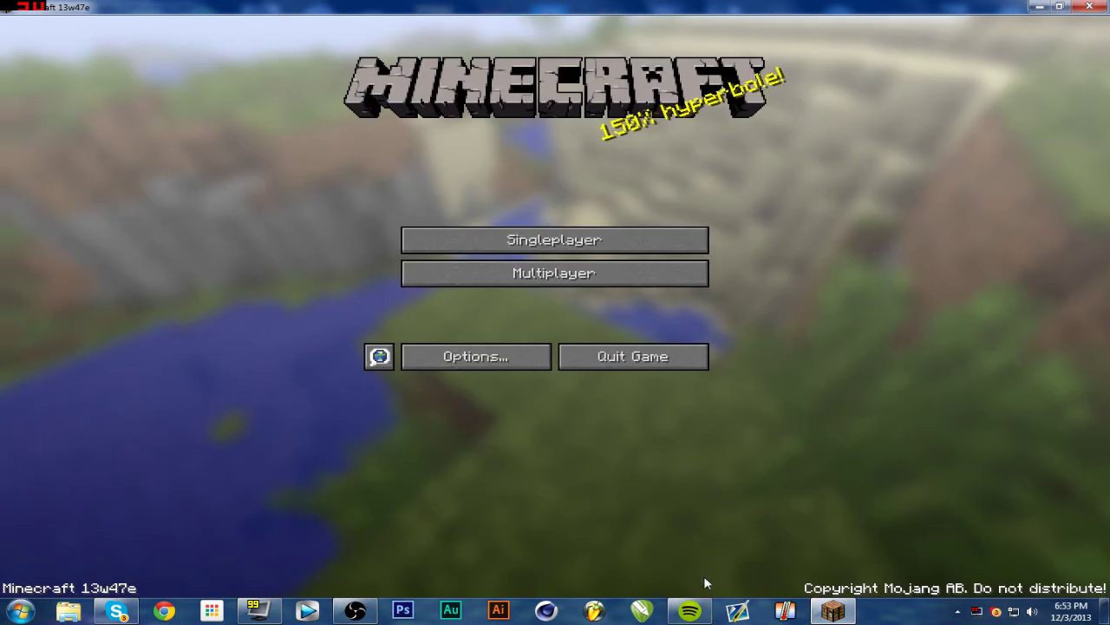
{"action": "left_click", "coordinate": [661, 360]}
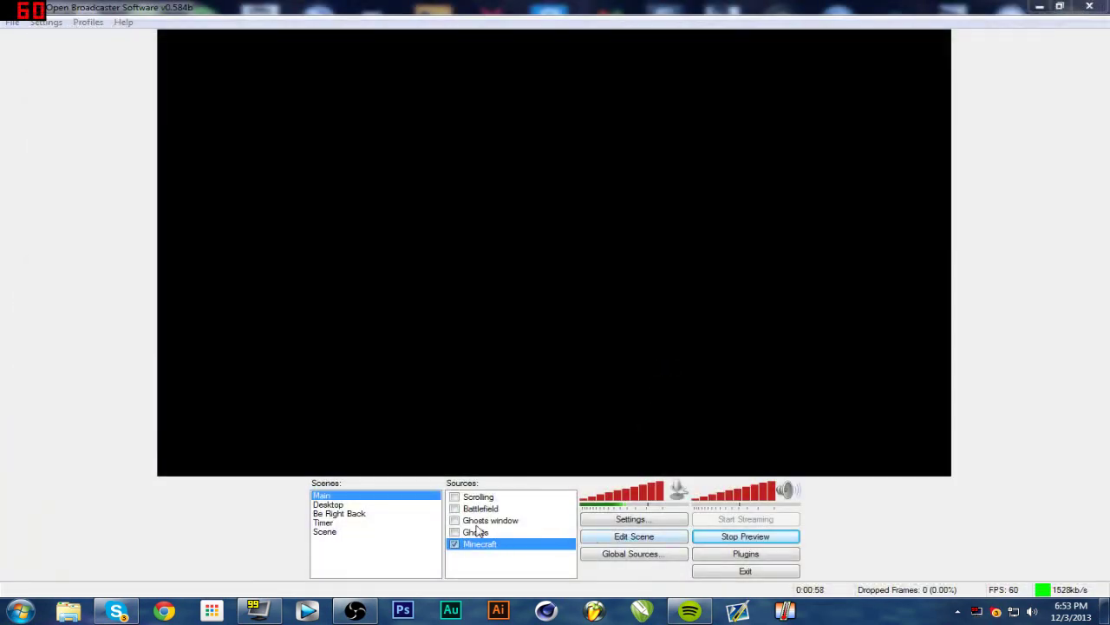
{"action": "left_click", "coordinate": [474, 524]}
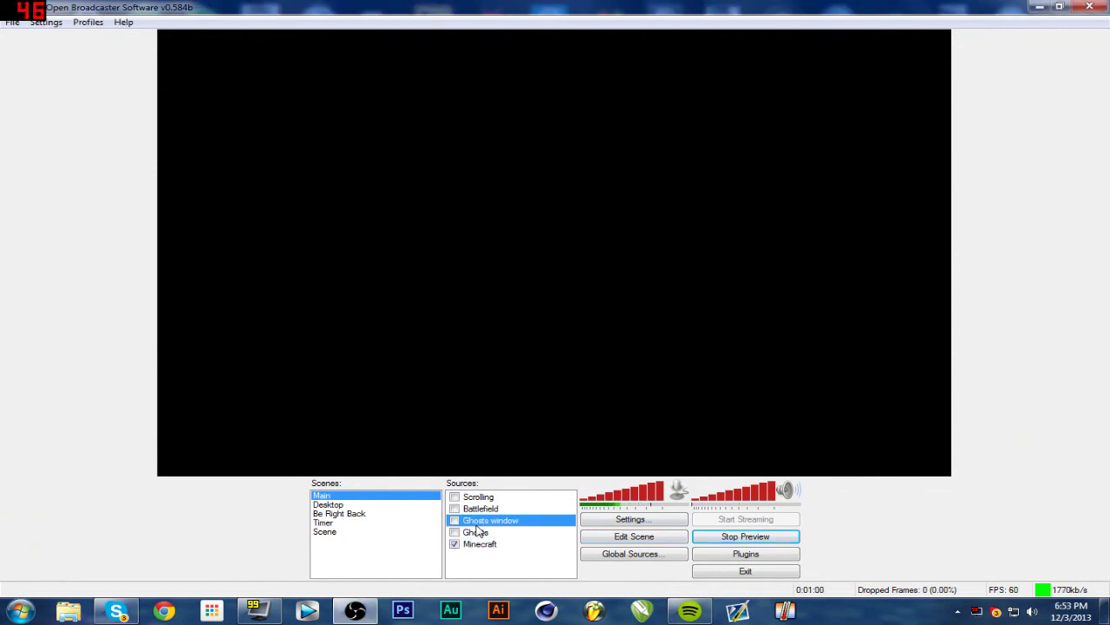